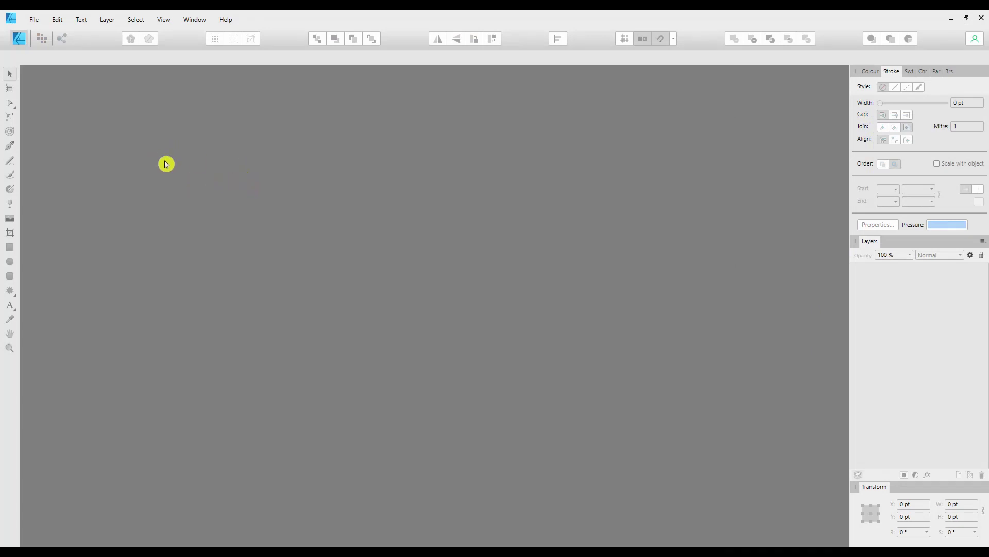
# - Review the general settings in Preferences, then close the dialog
pyautogui.click(57, 21)
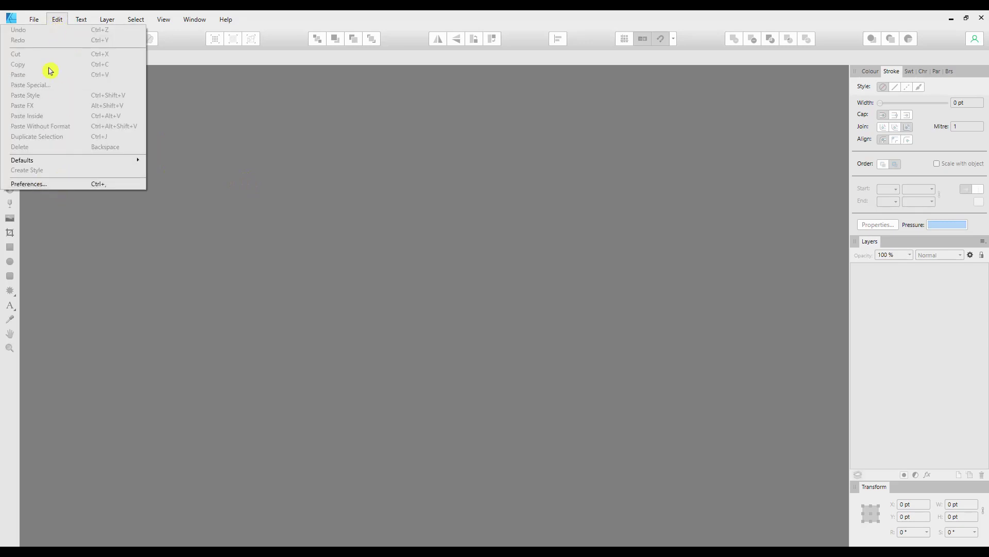
pyautogui.click(40, 187)
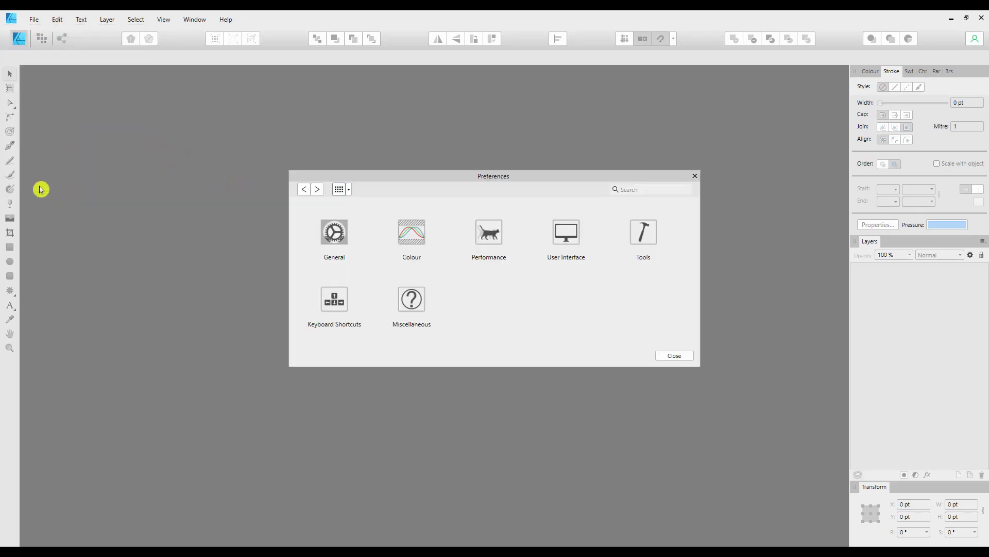
pyautogui.click(340, 238)
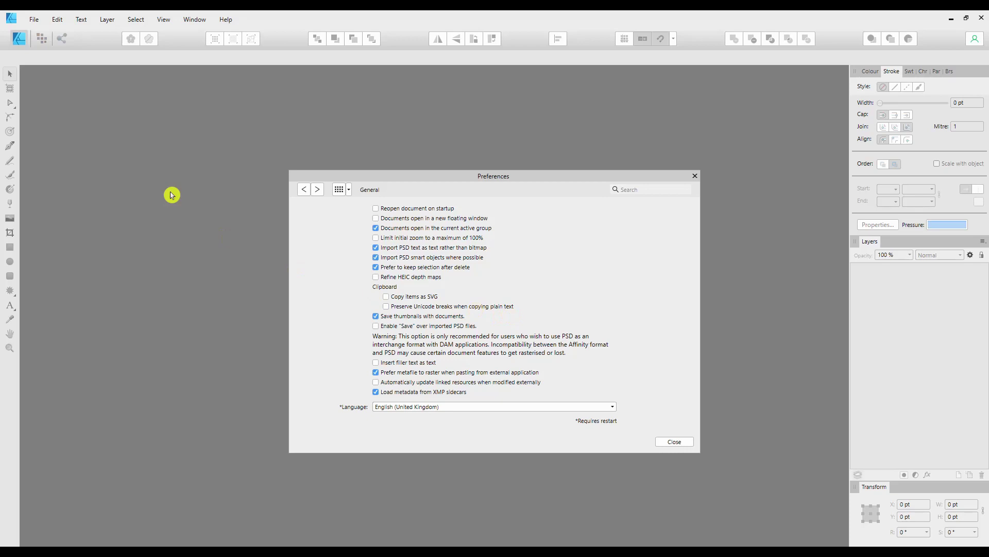
pyautogui.click(674, 441)
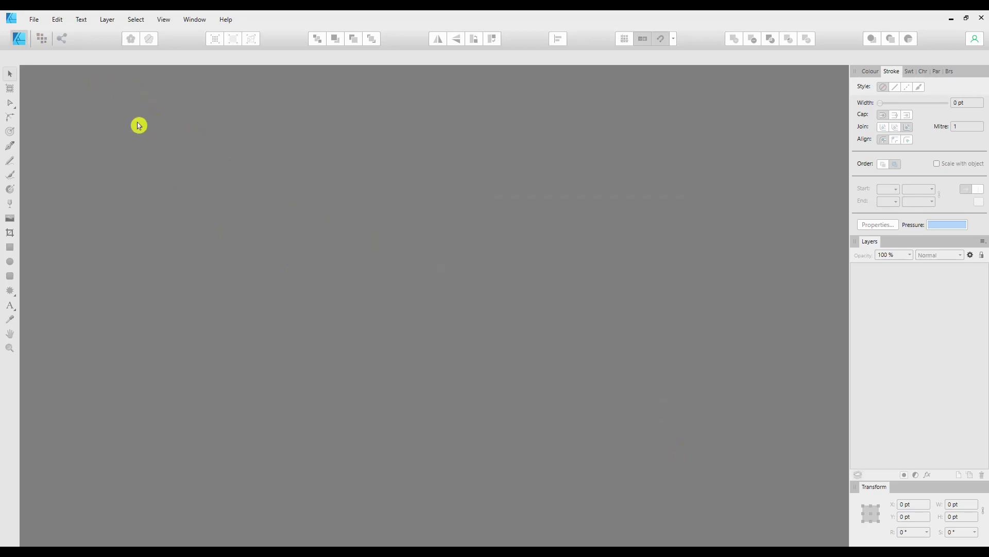
# - Open the recent file VVDS 1971 Backgrounds and Decorations.ai, accepting the PDF import options
pyautogui.click(34, 23)
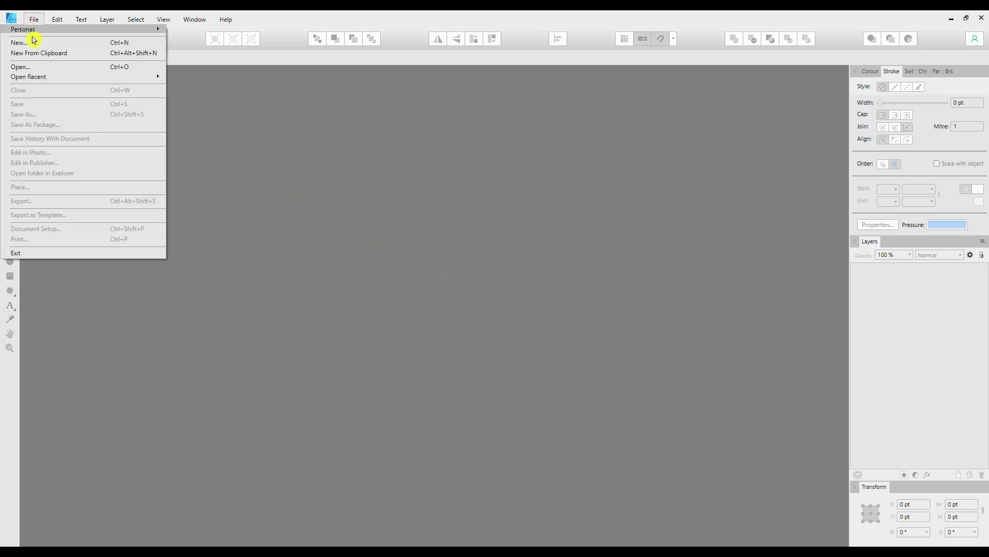
pyautogui.moveTo(42, 82)
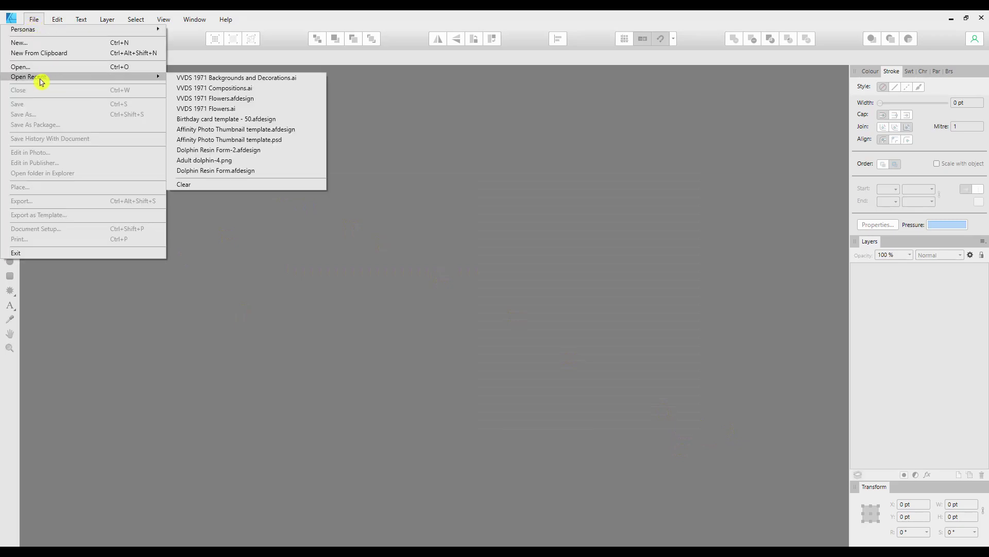
pyautogui.click(247, 79)
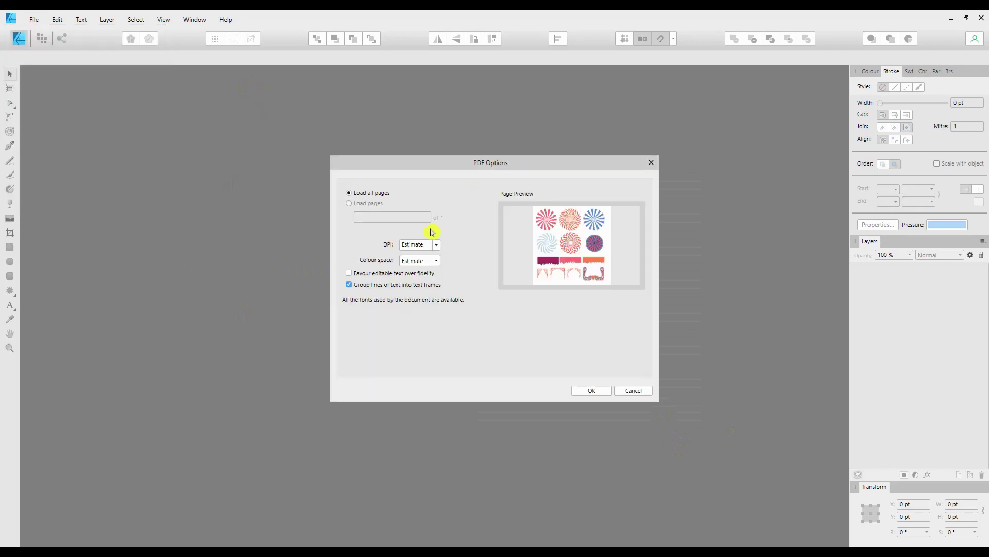
pyautogui.click(590, 391)
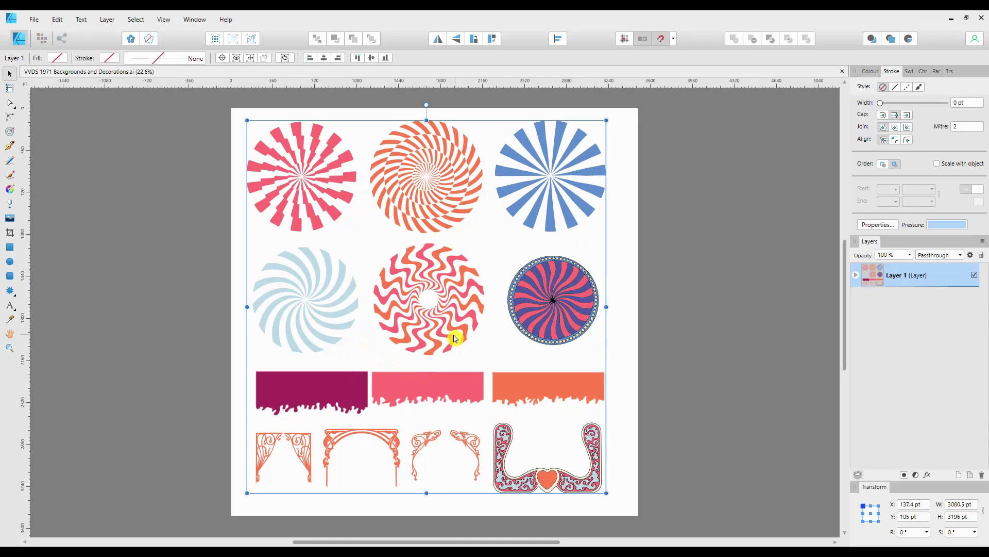
# - Nudge the whole artwork slightly down and right, and expand Layer 1 to list its curves
pyautogui.moveTo(456, 334)
pyautogui.mouseDown()
pyautogui.moveTo(471, 348)
pyautogui.moveTo(457, 354)
pyautogui.moveTo(463, 344)
pyautogui.mouseUp()
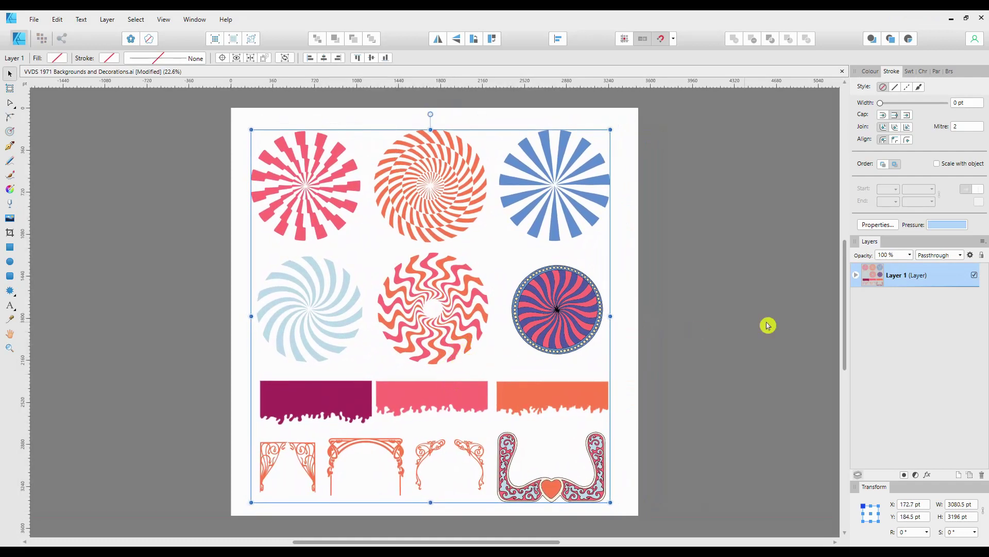
pyautogui.click(856, 275)
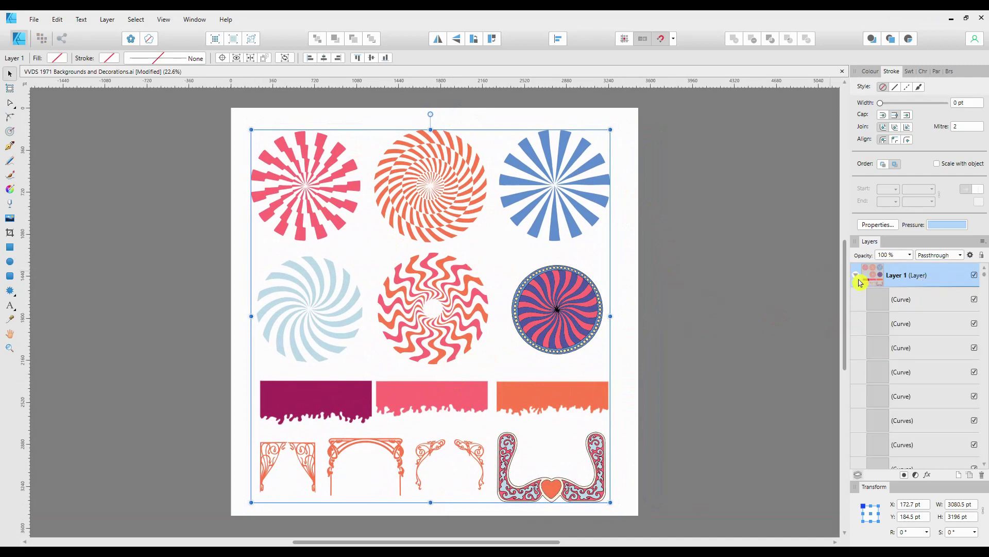
pyautogui.click(985, 289)
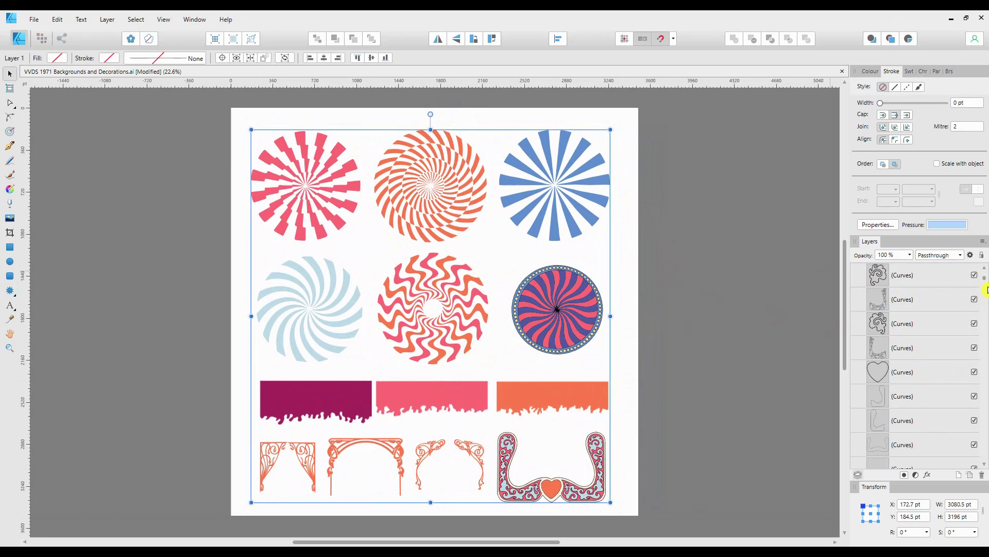
pyautogui.click(985, 382)
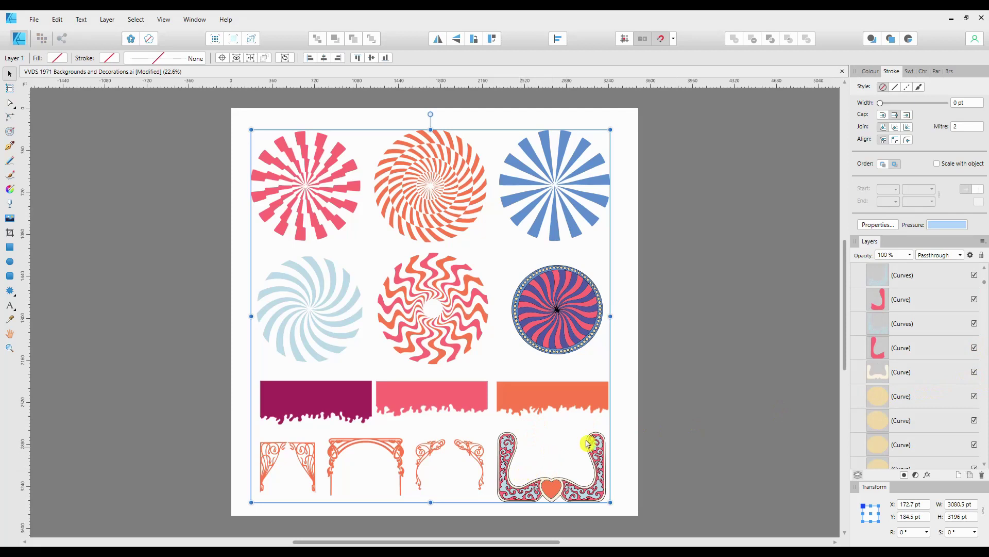
# - Deselect the artwork and inspect single curves in the orange swirl and pink starburst
pyautogui.click(625, 371)
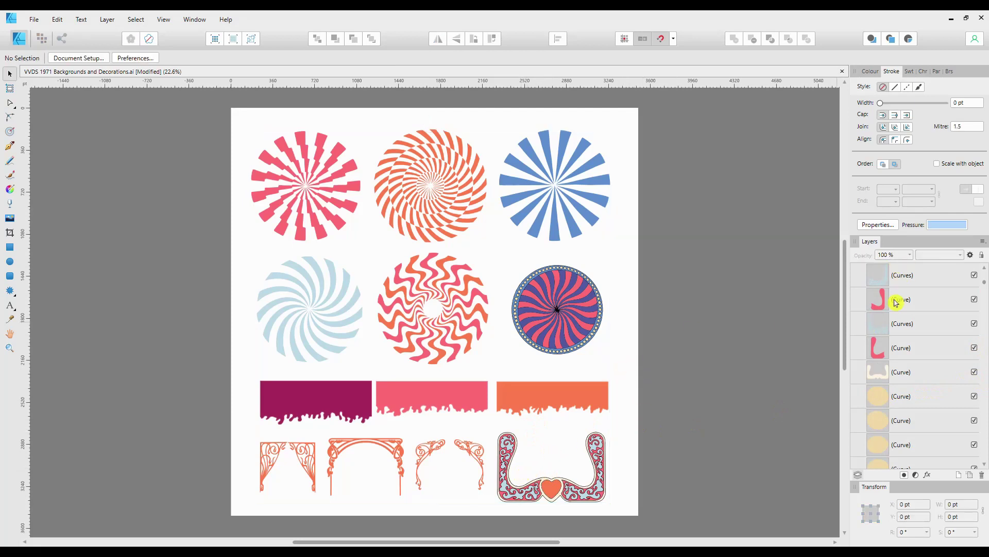
pyautogui.scroll(5, 986, 285)
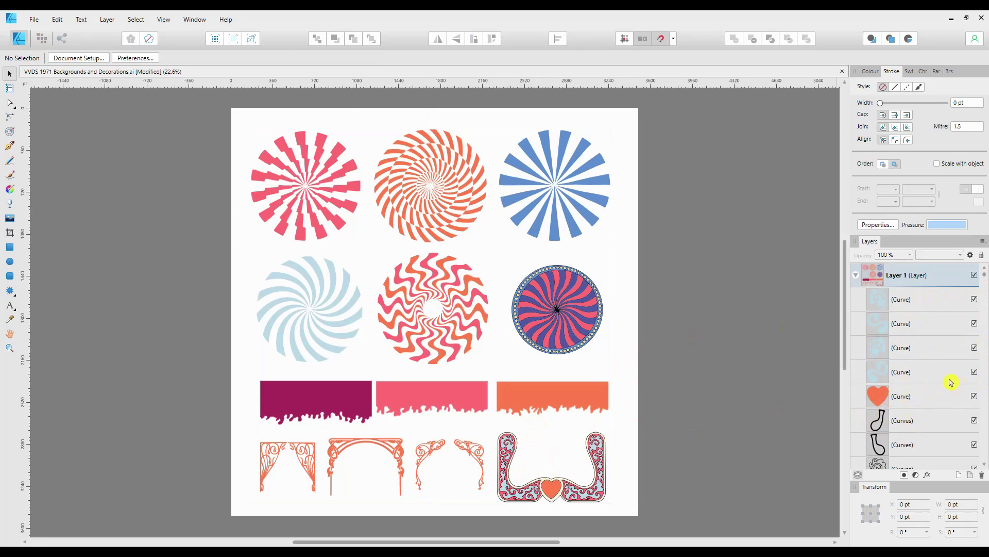
pyautogui.click(422, 190)
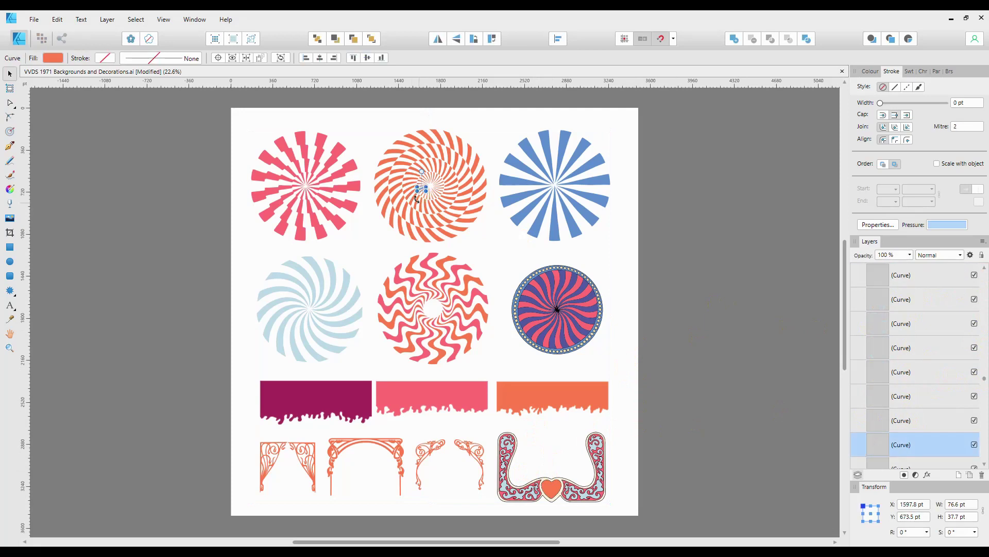
pyautogui.click(251, 123)
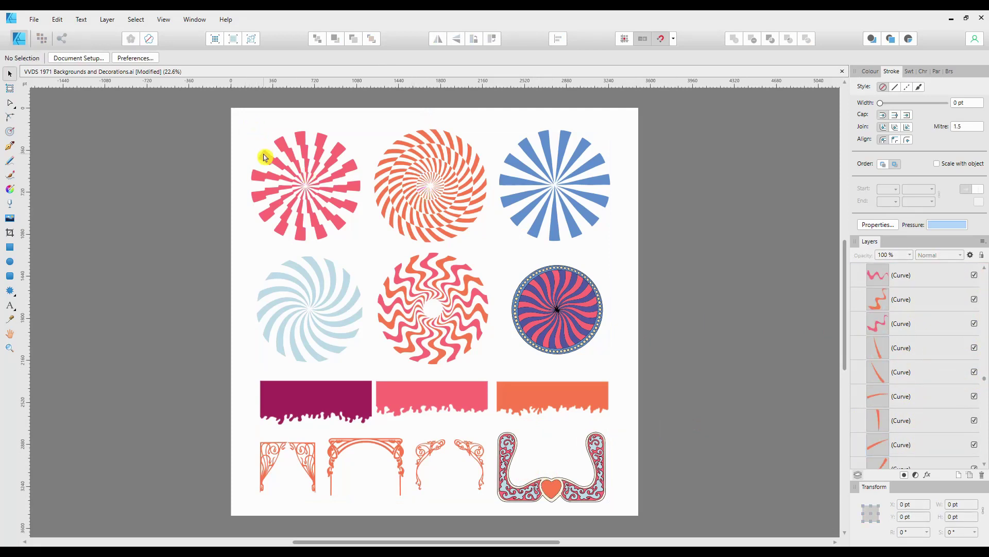
pyautogui.click(265, 157)
# - Marquee-select the top-left pink starburst so all 15 ray curves are selected
pyautogui.moveTo(240, 120); pyautogui.dragTo(686, 536)
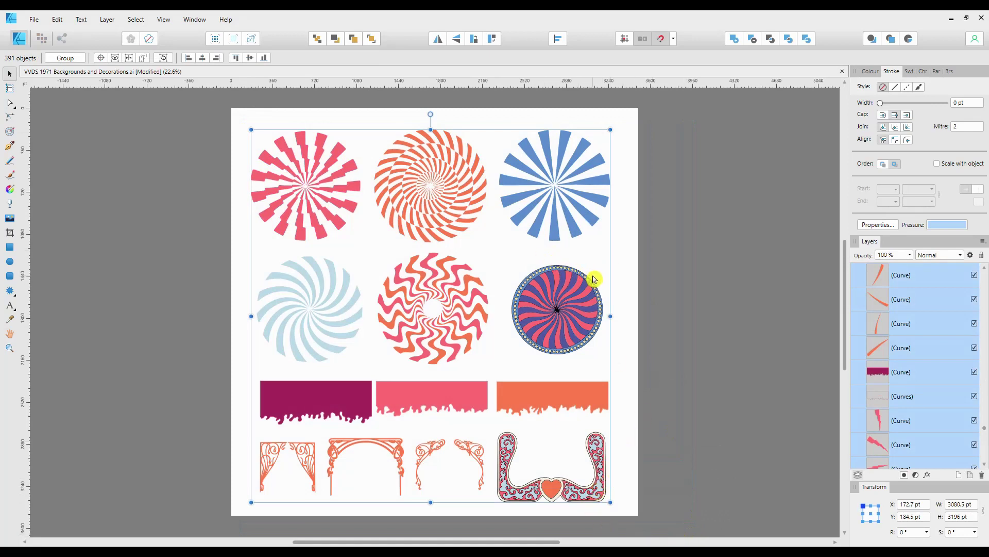
pyautogui.click(627, 263)
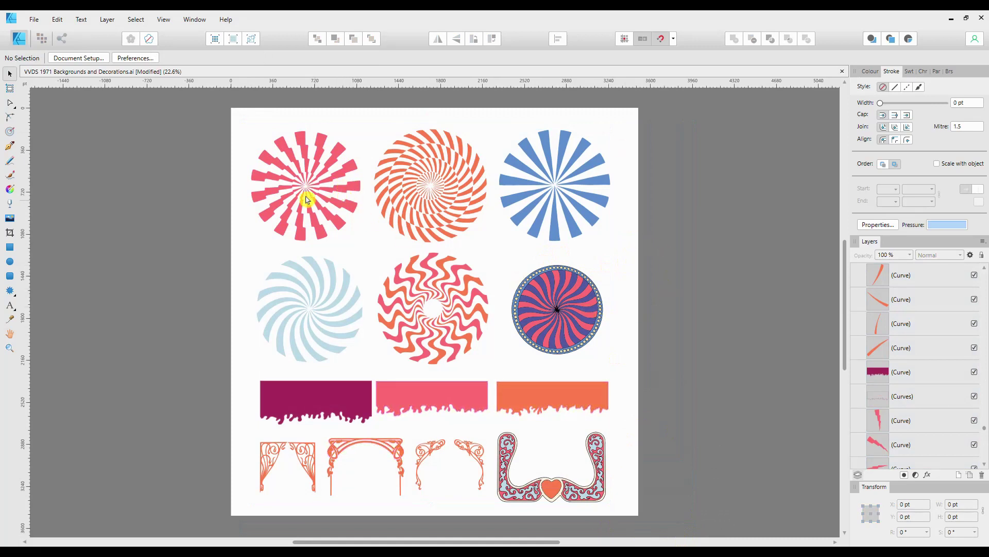
pyautogui.click(285, 150)
pyautogui.click(322, 147)
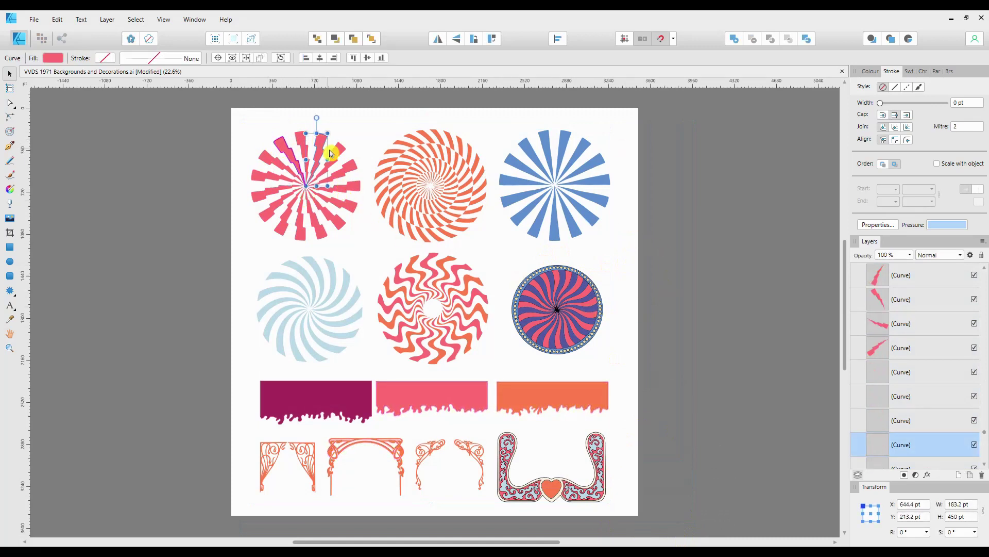
pyautogui.click(336, 151)
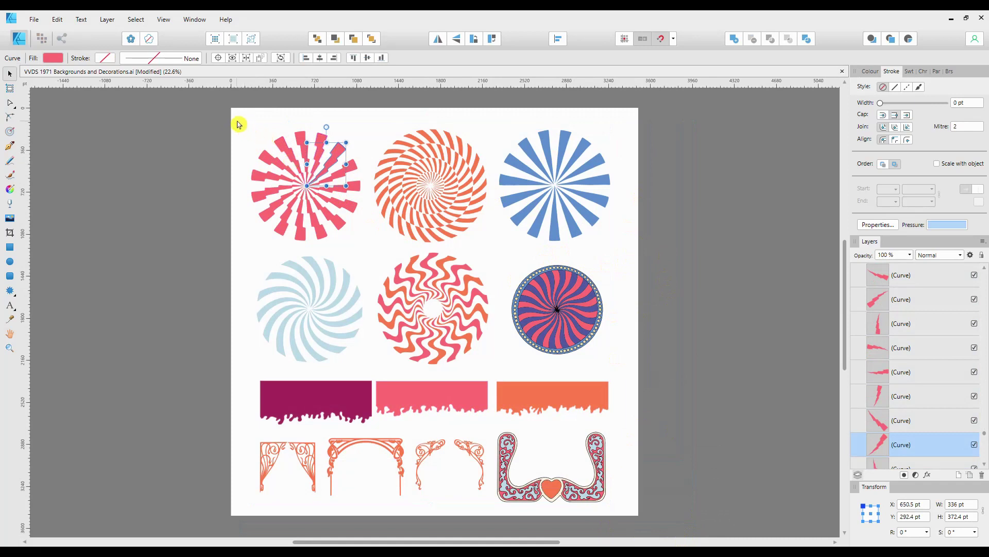
pyautogui.moveTo(237, 121); pyautogui.dragTo(369, 251)
# - Group the pink burst, orange swirl, blue burst and light-blue swirl, each with Ctrl+G
pyautogui.hotkey('ctrl', 'g')
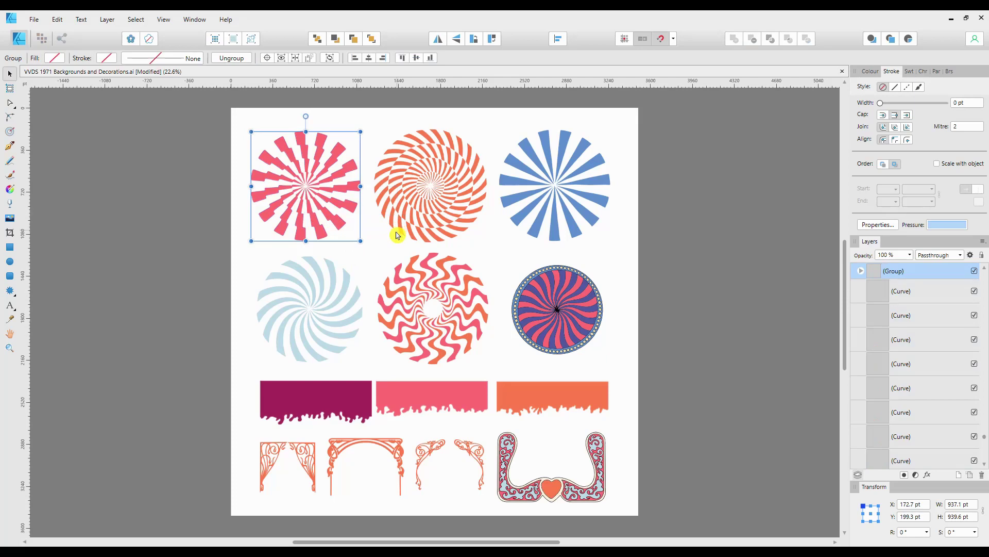
pyautogui.moveTo(373, 120); pyautogui.dragTo(492, 252)
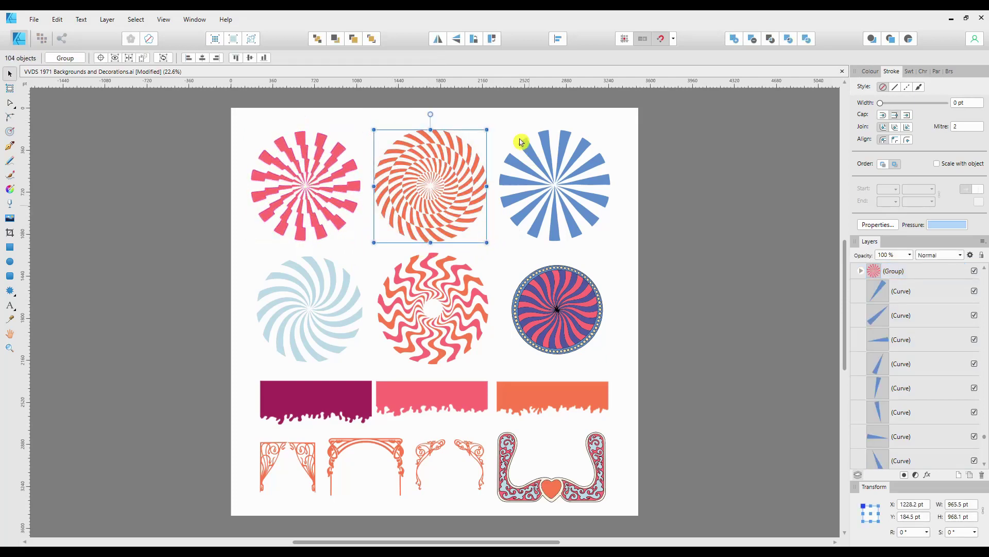
pyautogui.hotkey('ctrl', 'g')
pyautogui.moveTo(489, 128)
pyautogui.mouseDown()
pyautogui.moveTo(534, 146)
pyautogui.moveTo(517, 155)
pyautogui.moveTo(489, 127)
pyautogui.mouseUp()
pyautogui.moveTo(634, 117); pyautogui.dragTo(475, 256)
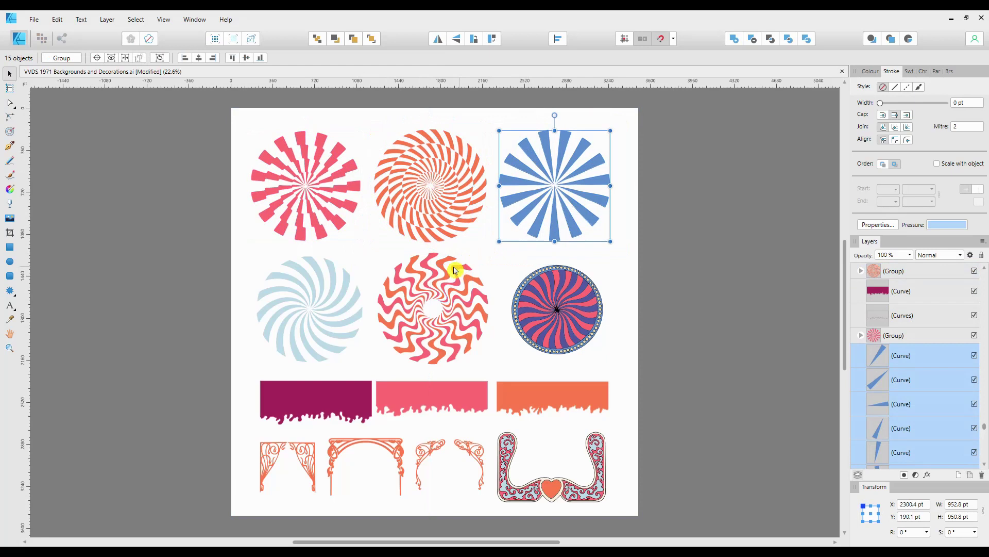
pyautogui.hotkey('ctrl', 'g')
pyautogui.moveTo(244, 249); pyautogui.dragTo(367, 353)
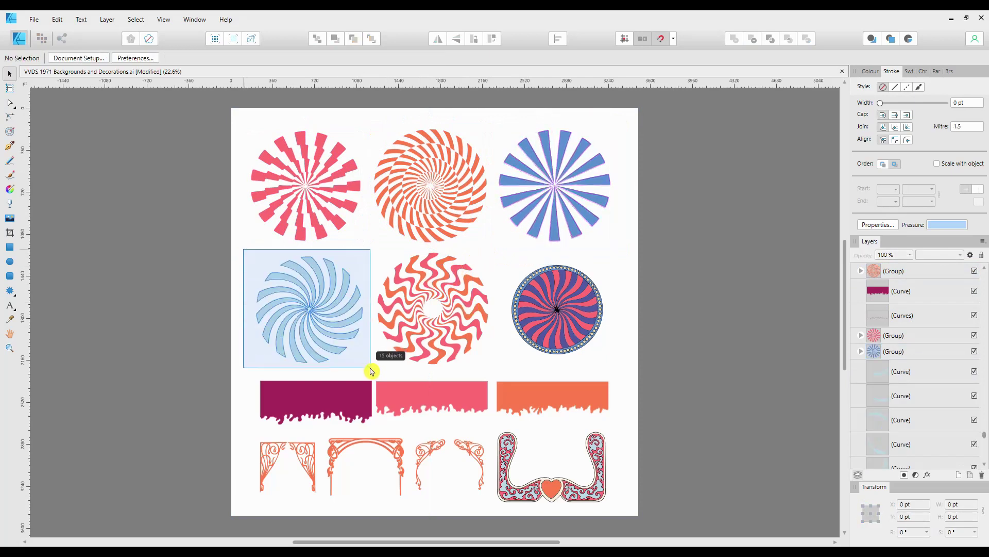
pyautogui.moveTo(370, 370); pyautogui.dragTo(371, 370)
pyautogui.hotkey('ctrl', 'g')
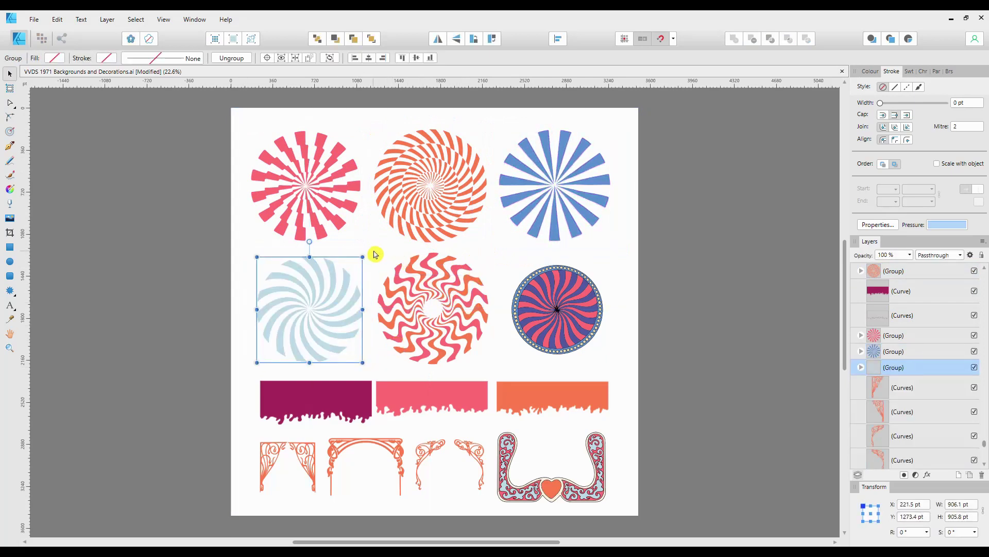
# - Group the wavy swirl, dark striped circle, dark-red dripping banner and left corner ornament
pyautogui.moveTo(374, 254); pyautogui.dragTo(500, 378)
pyautogui.hotkey('ctrl', 'g')
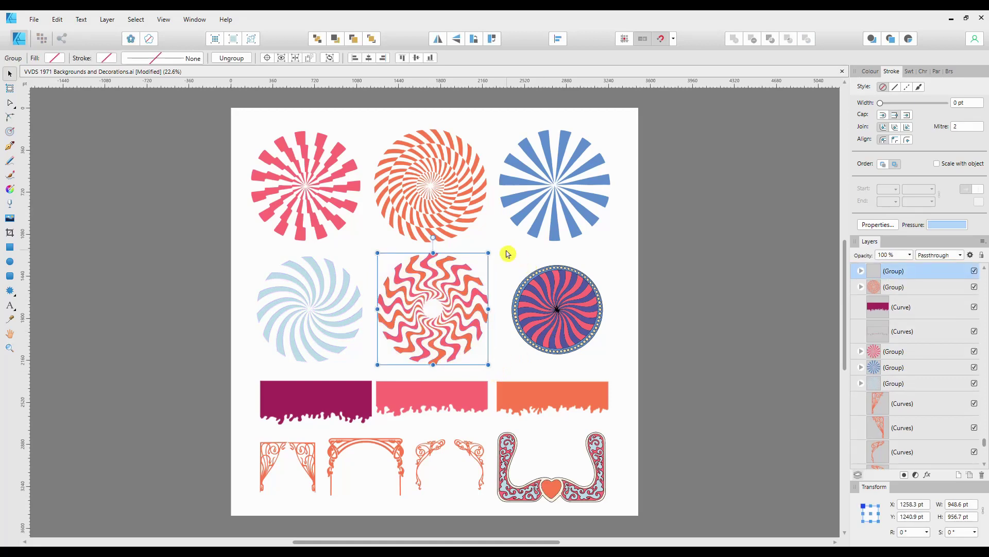
pyautogui.moveTo(505, 258); pyautogui.dragTo(631, 371)
pyautogui.hotkey('ctrl', 'g')
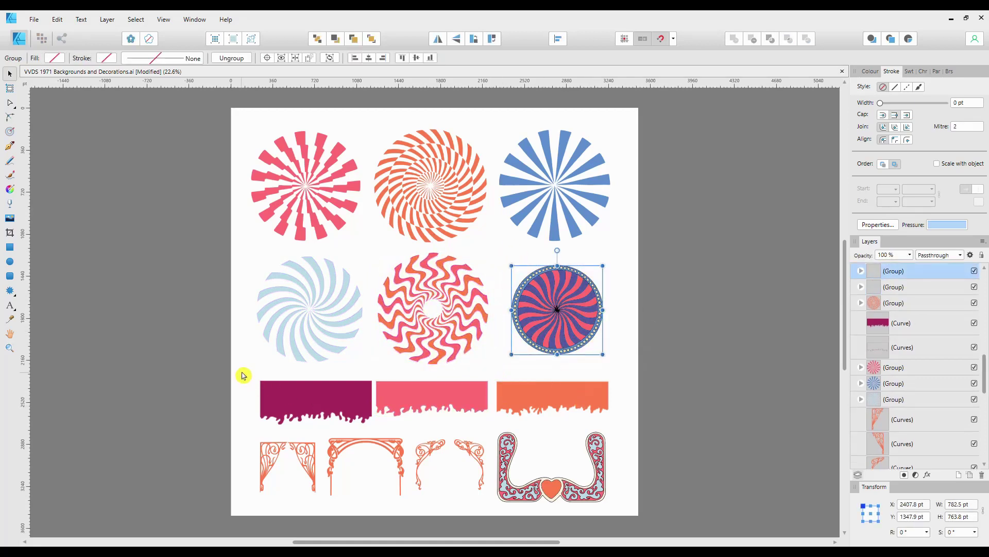
pyautogui.moveTo(243, 374); pyautogui.dragTo(375, 442)
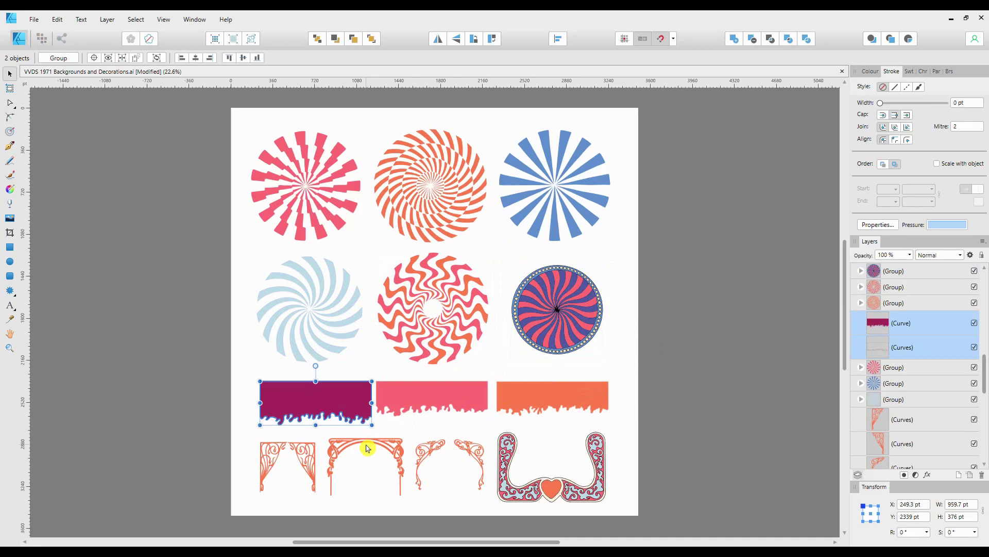
pyautogui.hotkey('ctrl', 'g')
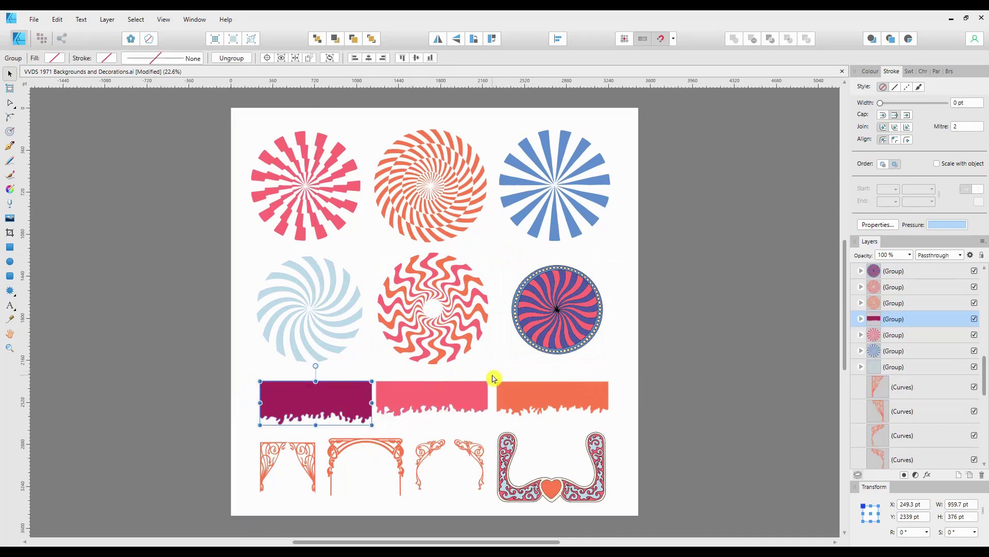
pyautogui.moveTo(493, 378); pyautogui.dragTo(250, 510)
pyautogui.hotkey('ctrl', 'g')
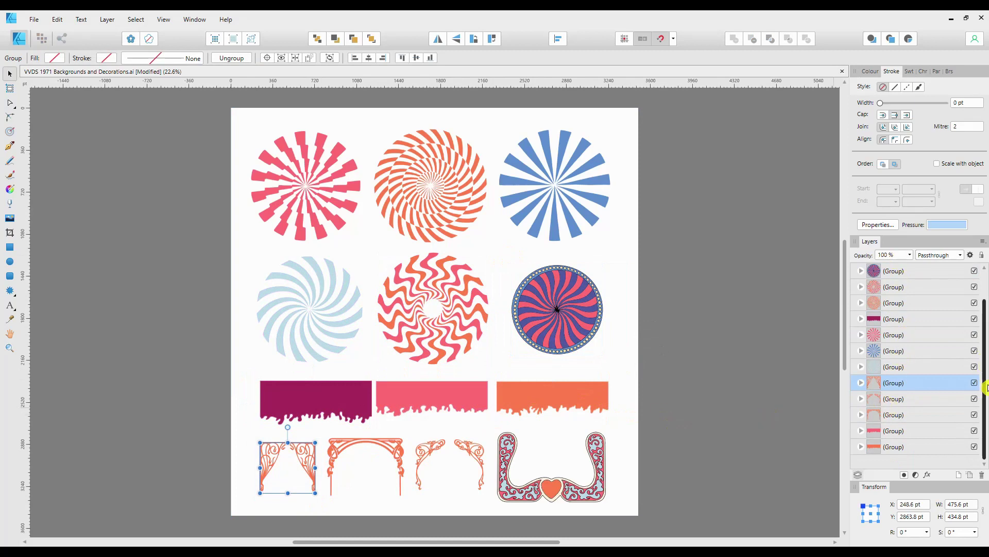
# - Check in the Layers panel that the bordered circle, wavy circle and pink starburst are single groups
pyautogui.moveTo(981, 364); pyautogui.dragTo(979, 329)
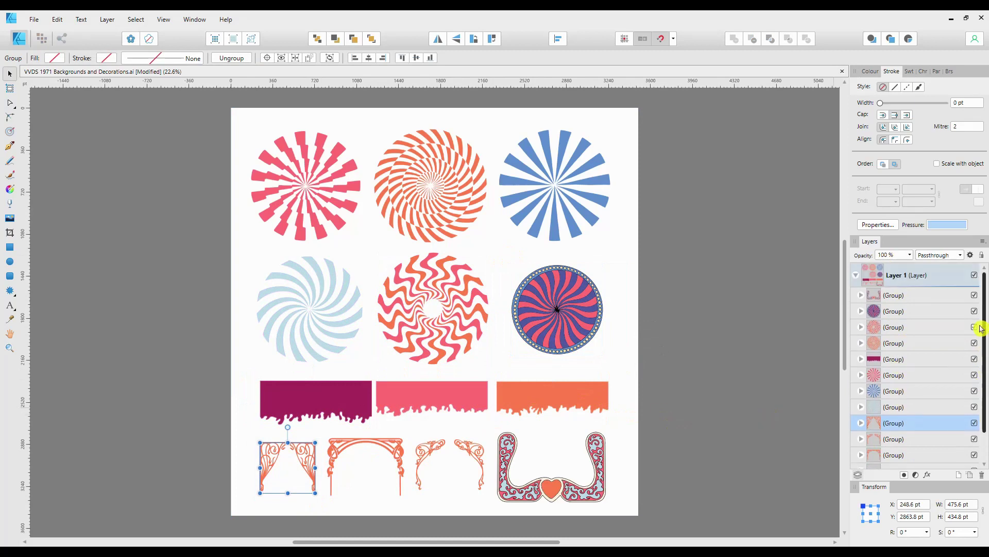
pyautogui.click(907, 298)
pyautogui.click(910, 315)
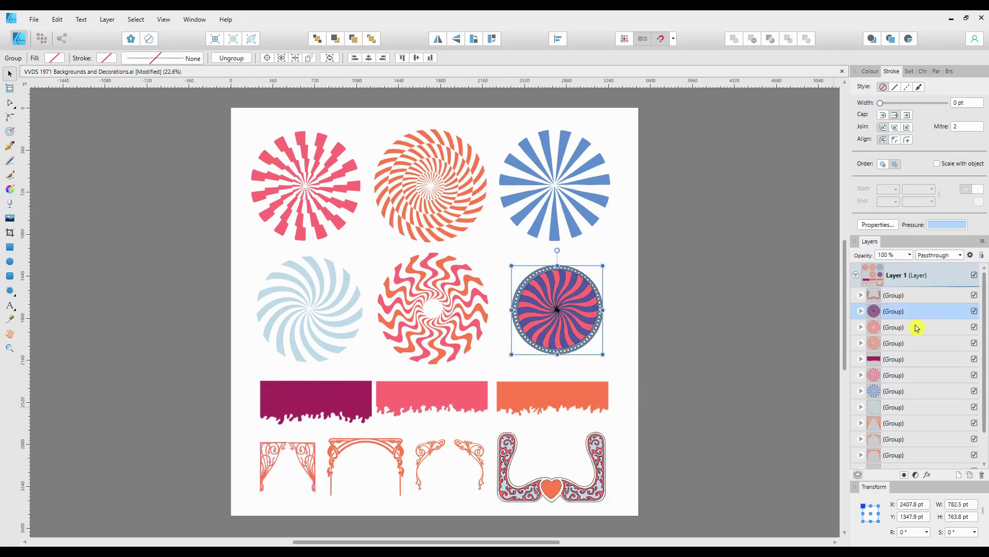
pyautogui.click(914, 331)
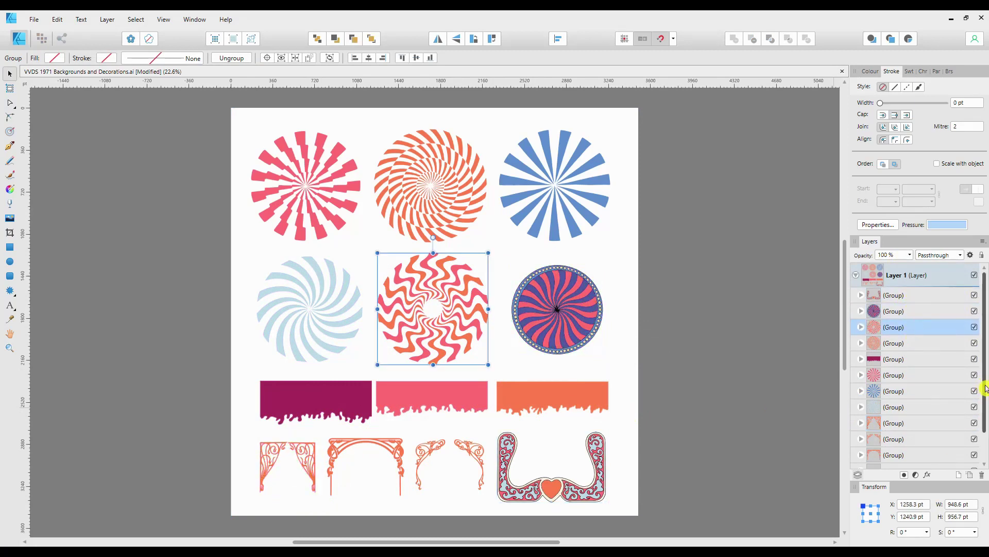
pyautogui.click(899, 374)
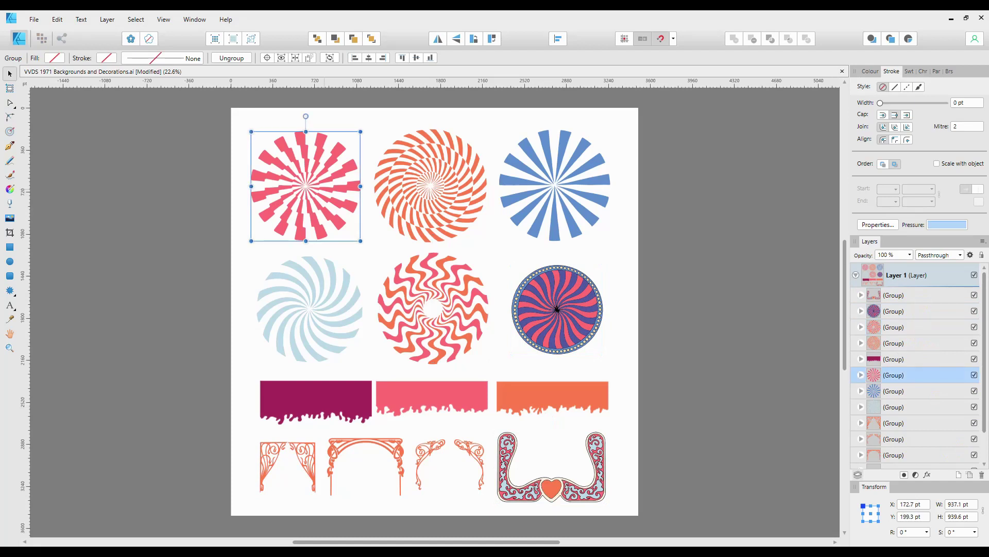
# - Switch to the Export Persona and try the slice selection tool on the pink starburst
pyautogui.click(65, 40)
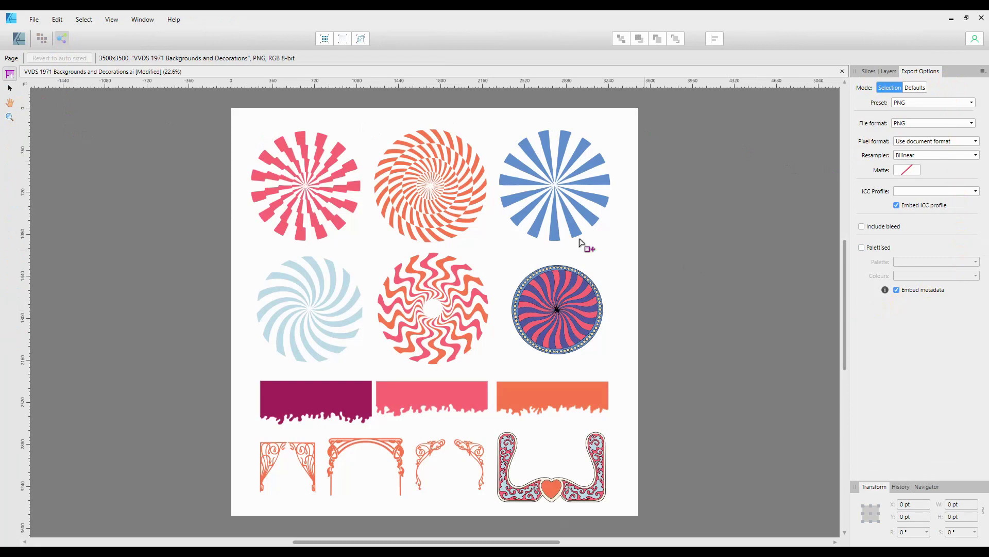
pyautogui.click(12, 89)
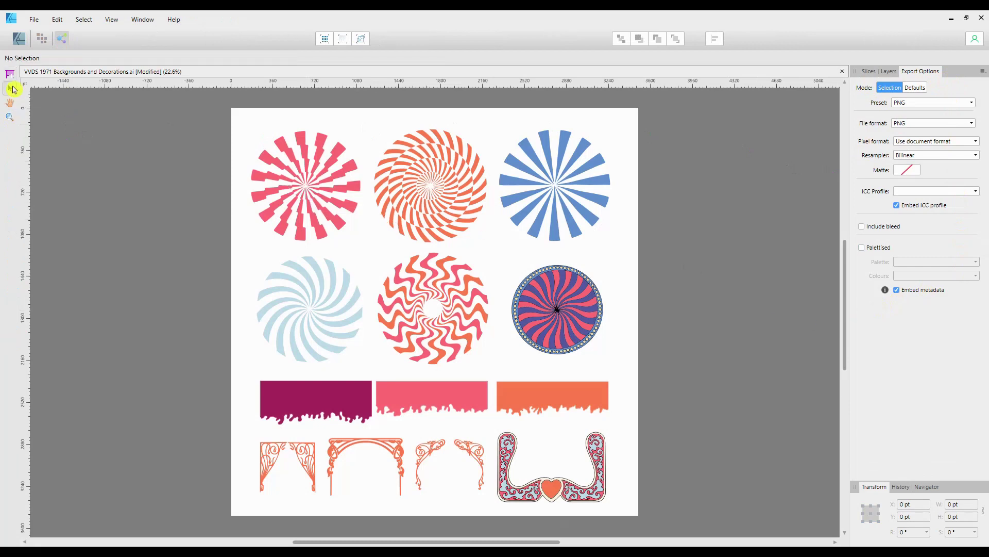
pyautogui.click(312, 183)
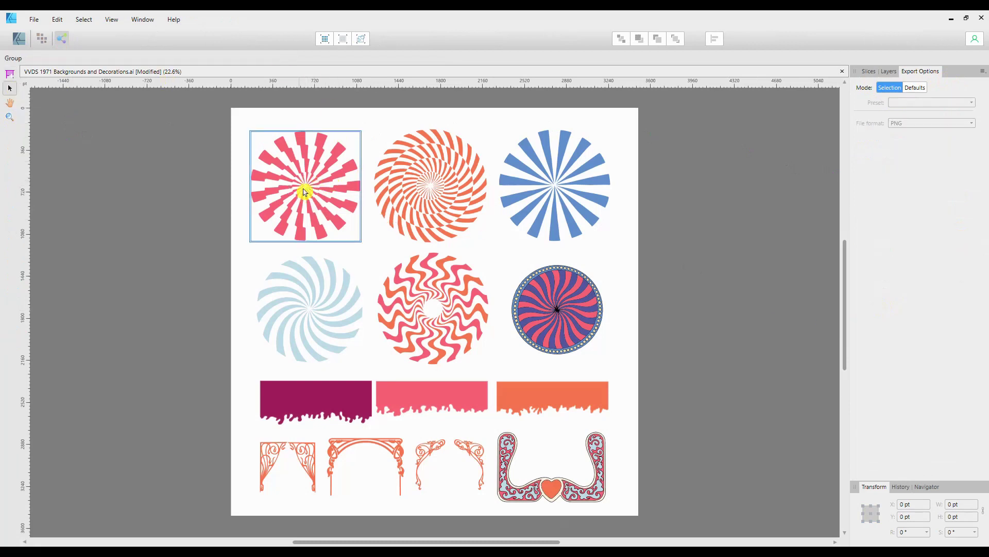
pyautogui.click(14, 79)
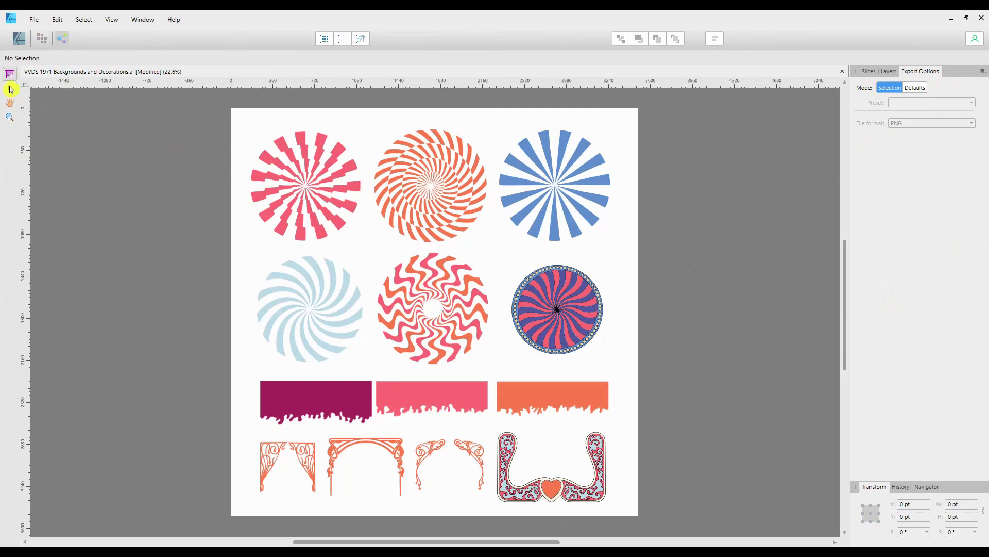
pyautogui.click(11, 89)
# - Keep PNG as the default export format, then select the pink starburst group in Layers
pyautogui.click(917, 89)
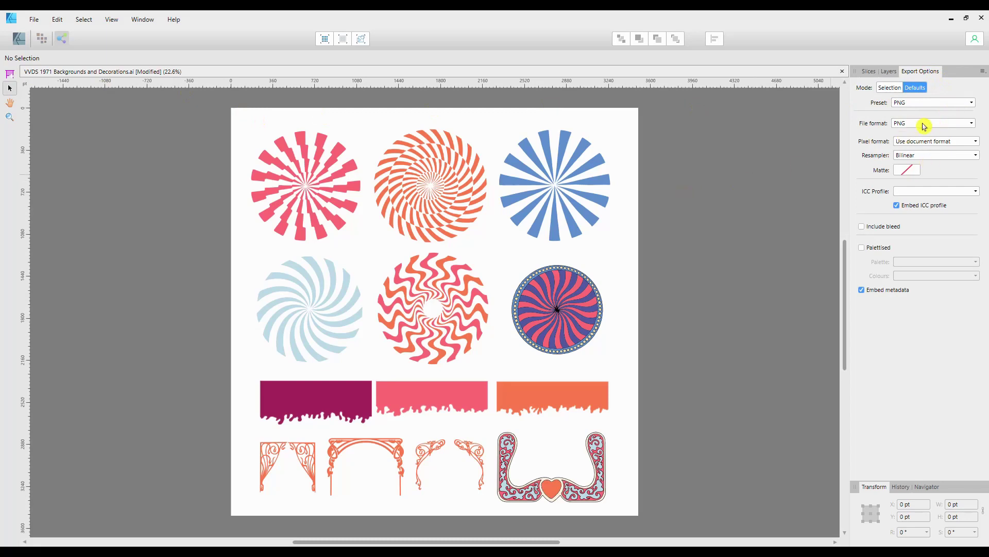
pyautogui.click(973, 125)
pyautogui.click(973, 126)
pyautogui.click(887, 74)
pyautogui.click(923, 190)
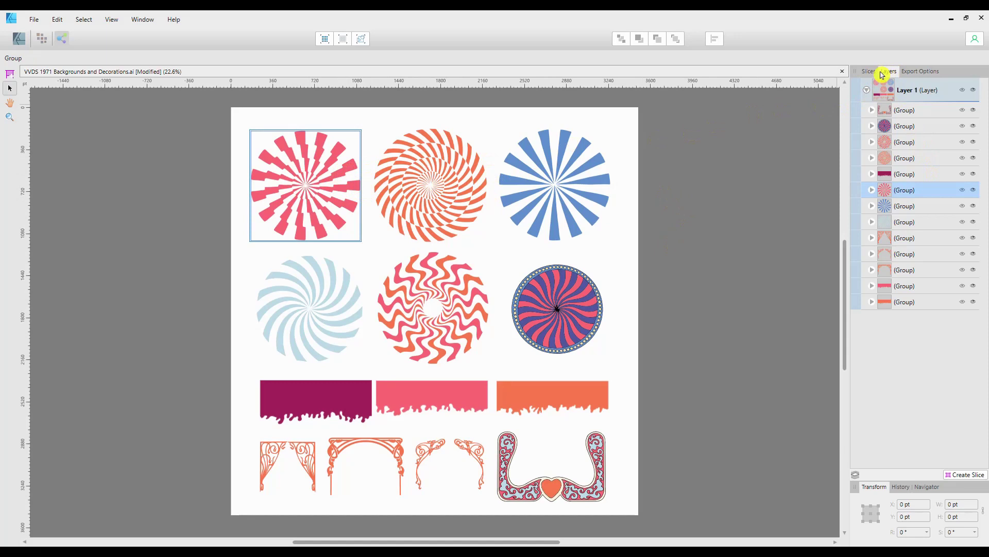
# - Create a Single PNG slice from the pink starburst
pyautogui.click(864, 75)
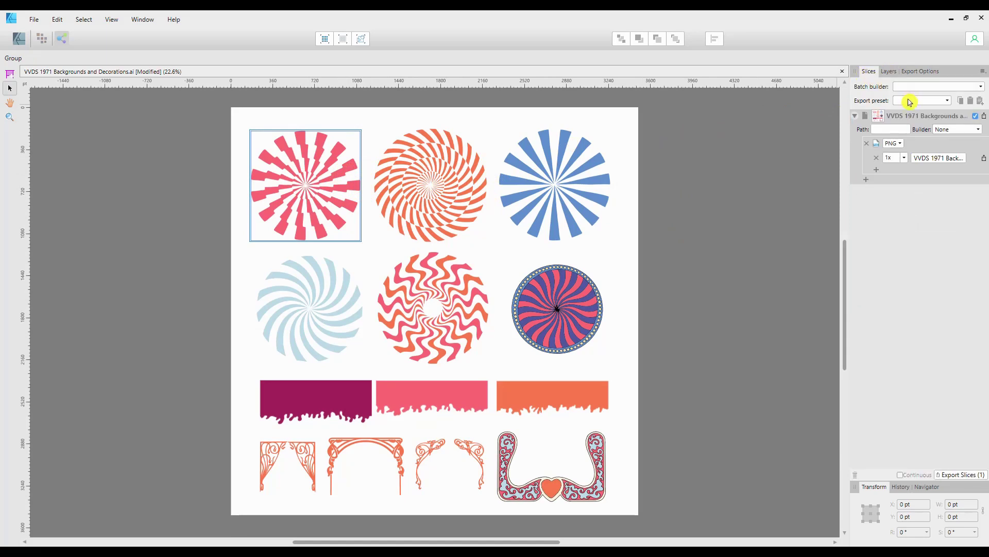
pyautogui.click(946, 101)
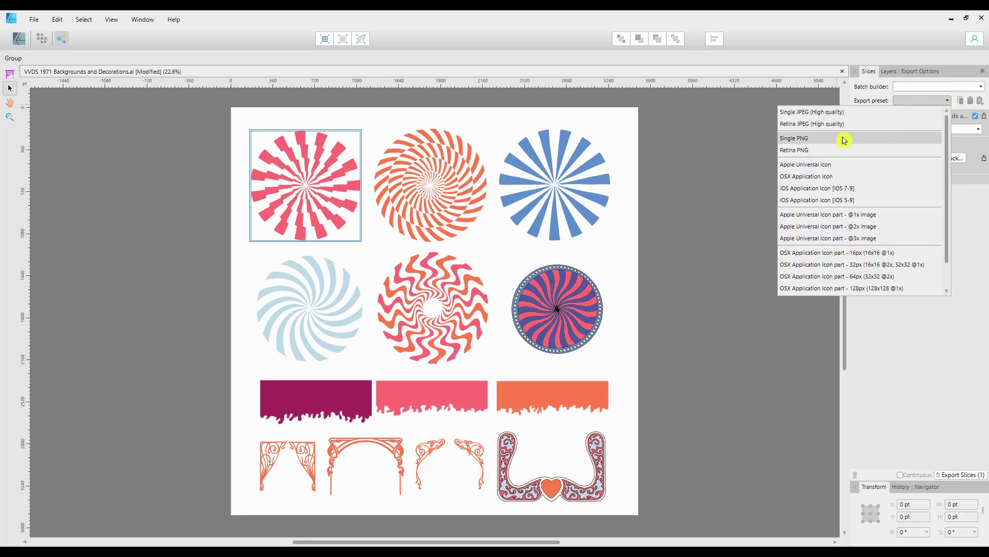
pyautogui.click(803, 143)
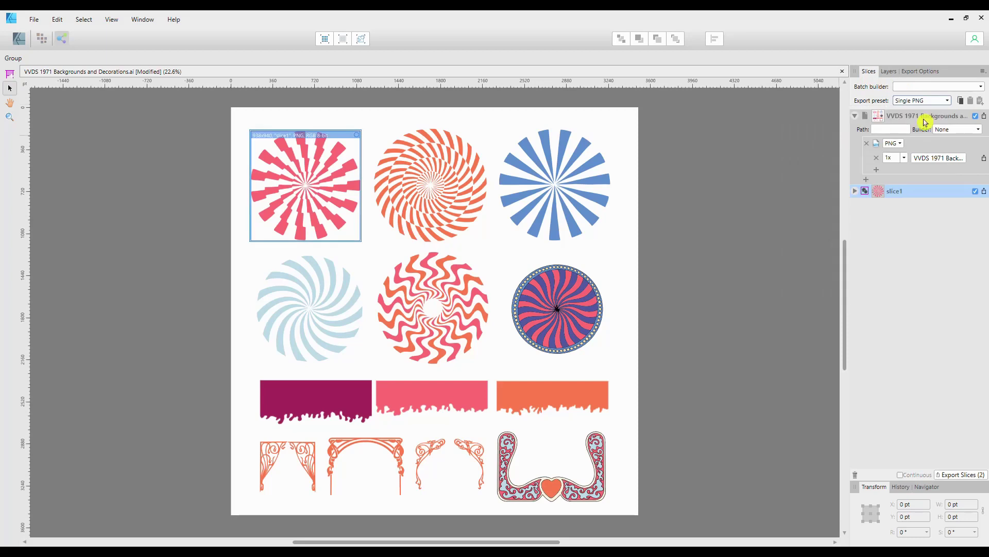
pyautogui.click(900, 120)
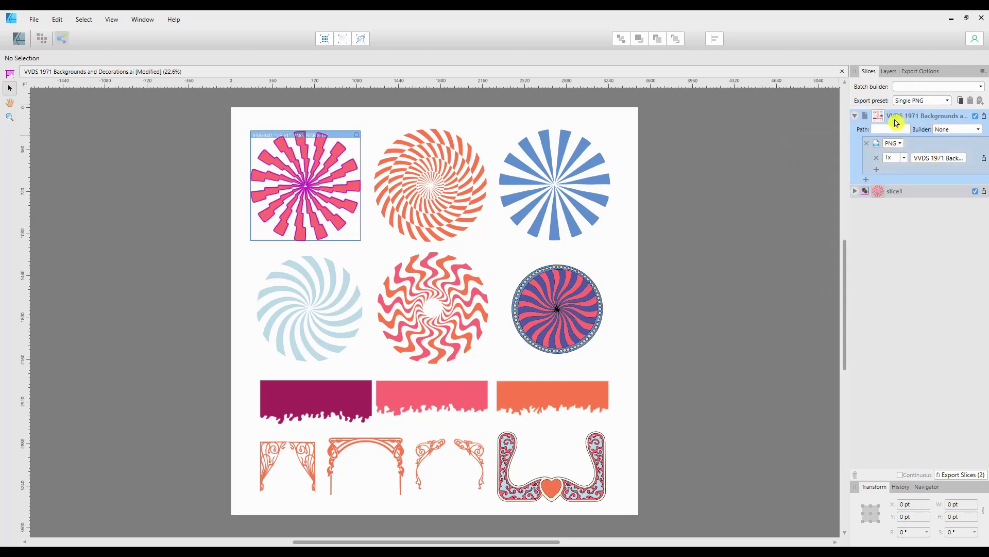
# - Create Single PNG slices for the orange sunburst and the blue sunburst
pyautogui.click(412, 183)
pyautogui.click(949, 101)
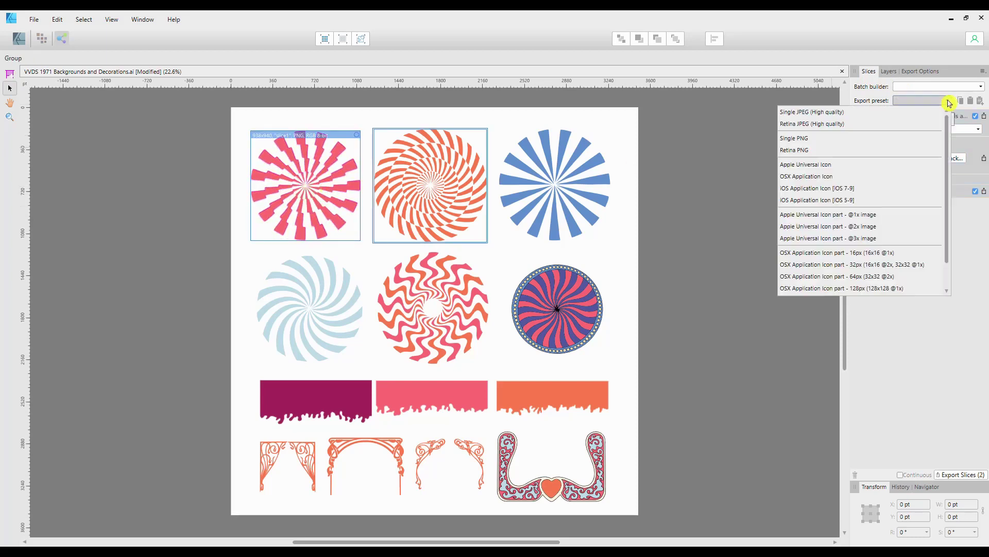
pyautogui.click(801, 139)
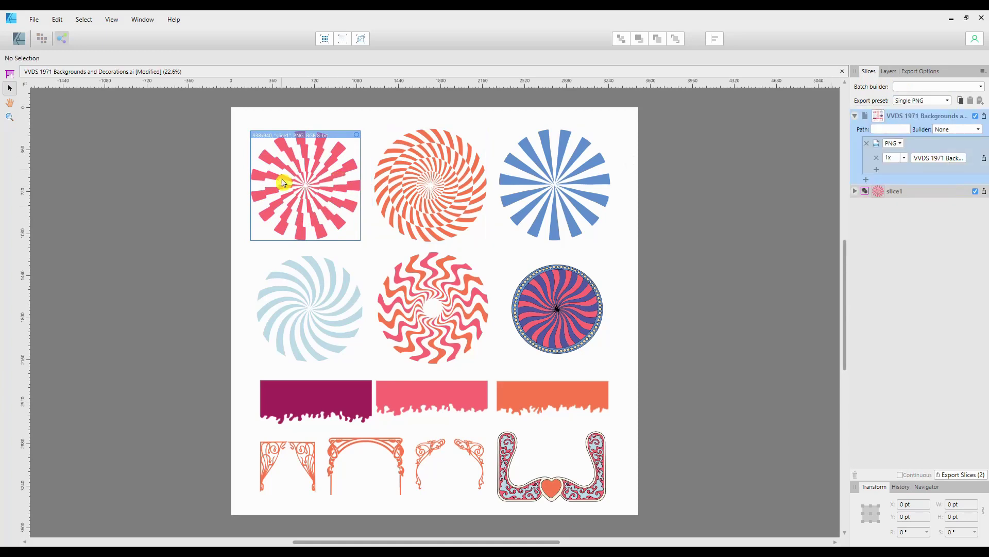
pyautogui.click(439, 191)
pyautogui.click(432, 187)
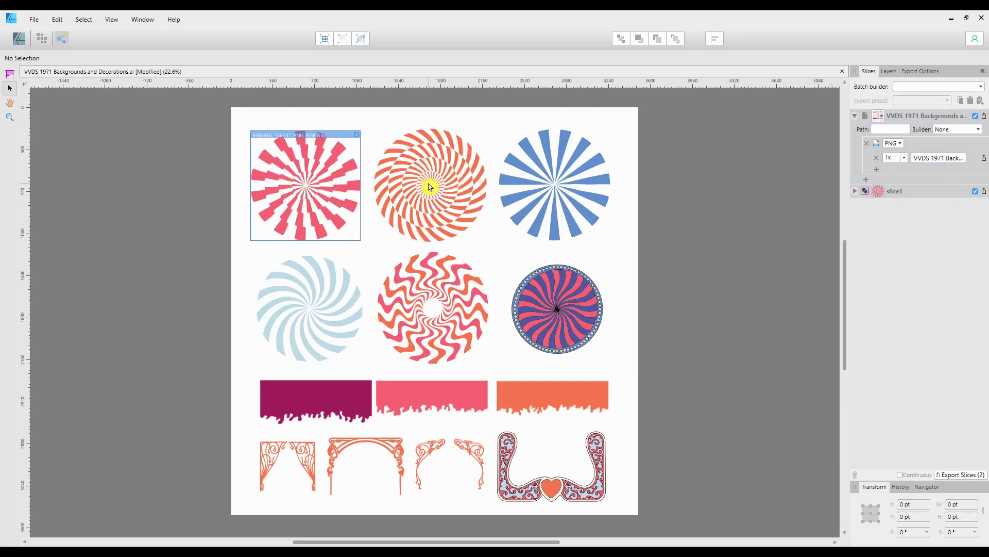
pyautogui.click(431, 185)
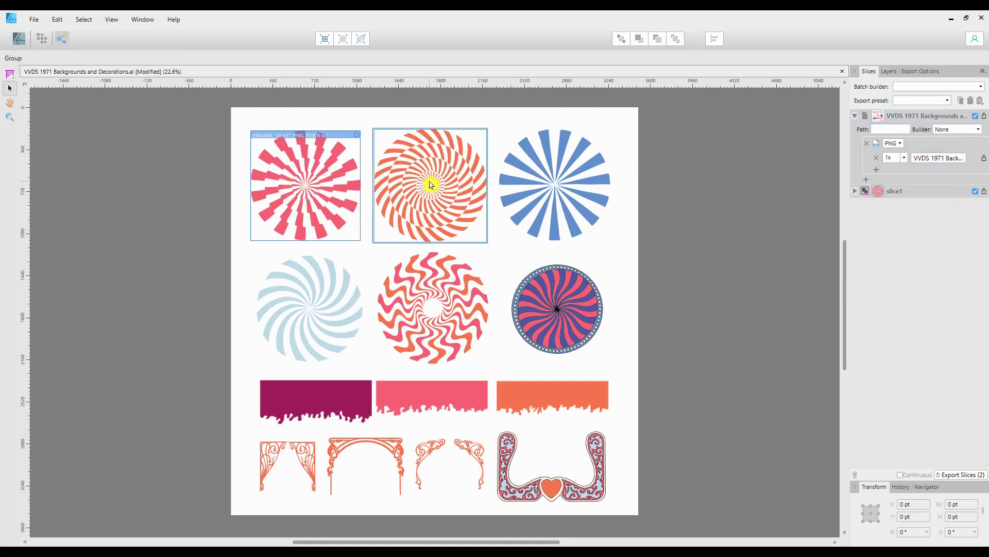
pyautogui.click(947, 101)
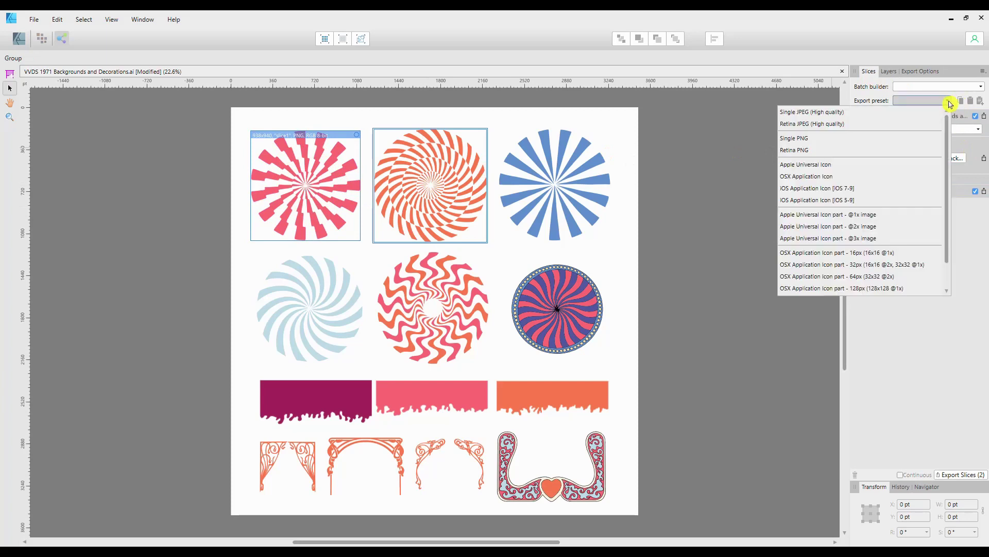
pyautogui.click(805, 142)
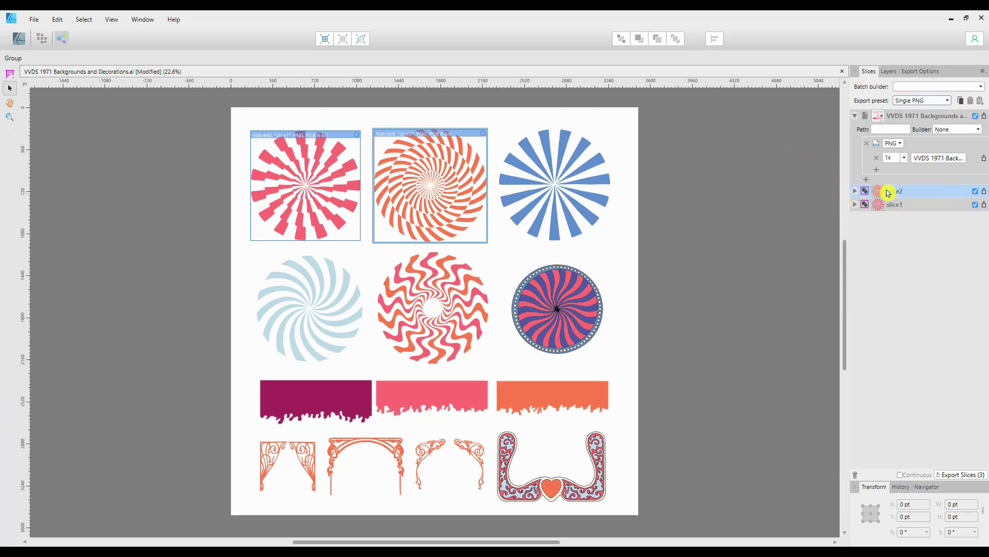
pyautogui.click(561, 189)
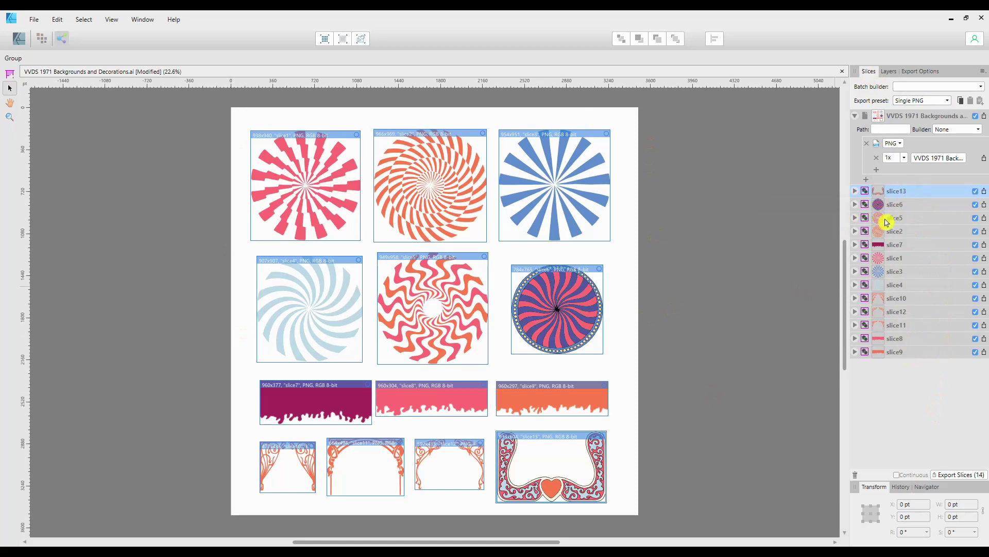
# - Select slice13 through slice9 in the Slices panel and export the 13 checked slices
pyautogui.click(926, 258)
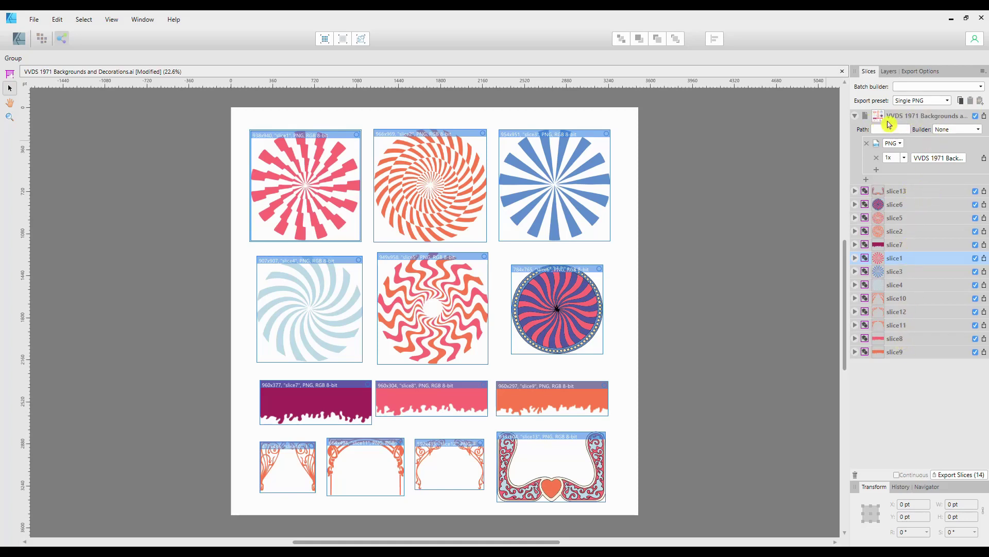
pyautogui.click(897, 193)
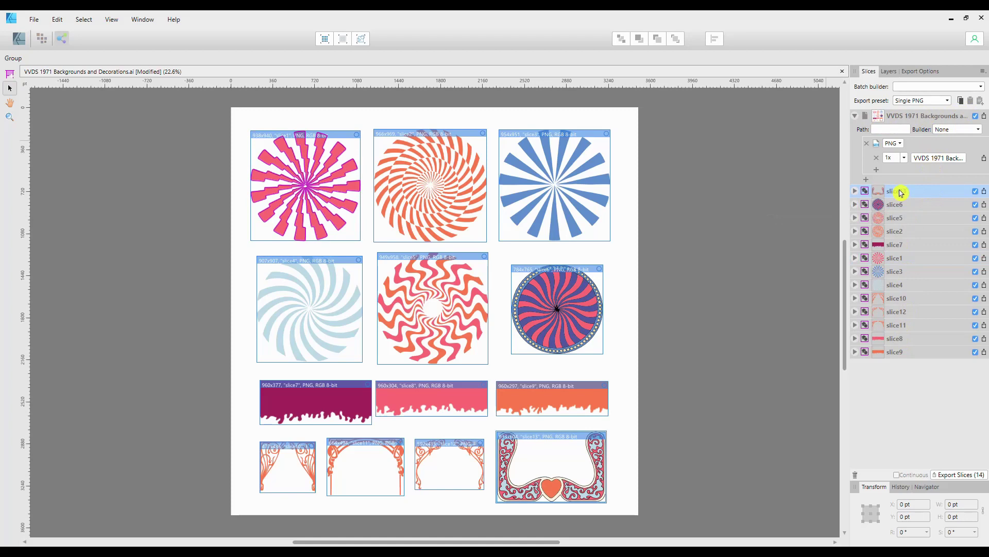
pyautogui.keyDown('shift'); pyautogui.click(898, 356); pyautogui.keyUp('shift')
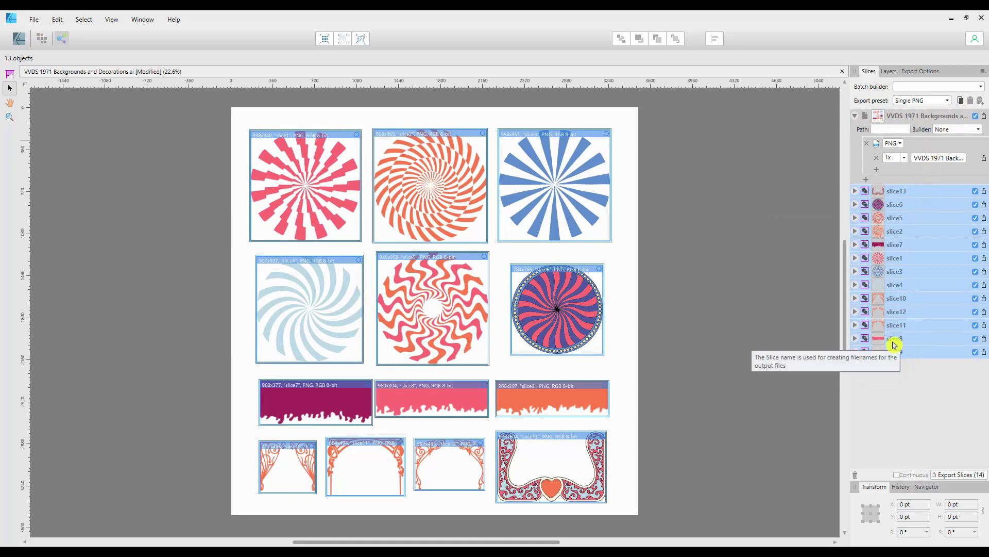
pyautogui.click(960, 481)
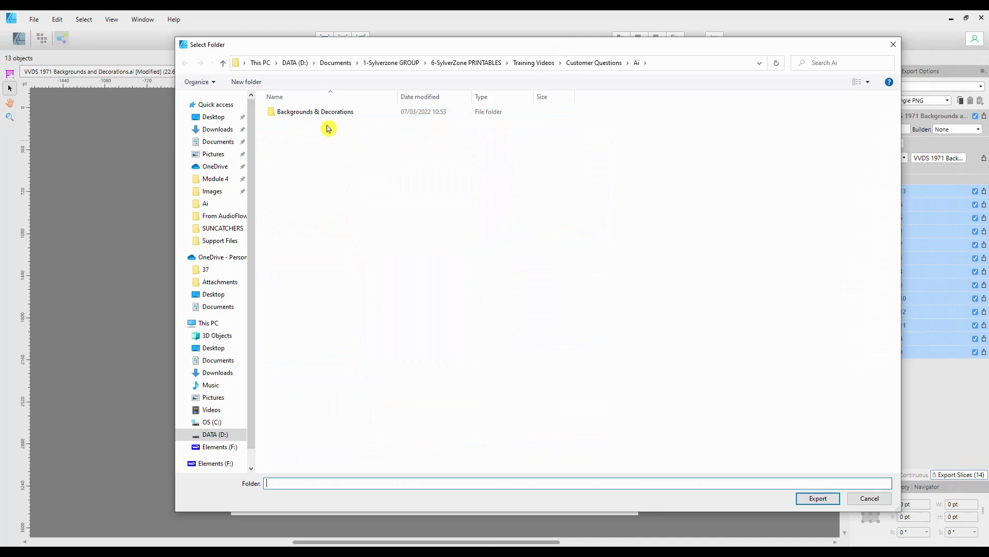
# - Pick the Backgrounds & Decorations folder as the destination and export the slices there
pyautogui.doubleClick(304, 113)
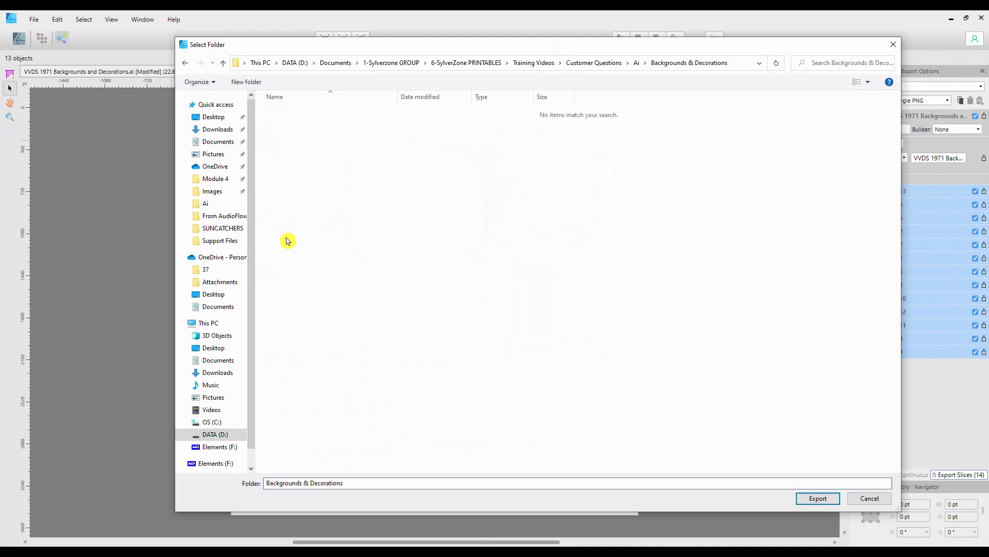
pyautogui.click(820, 500)
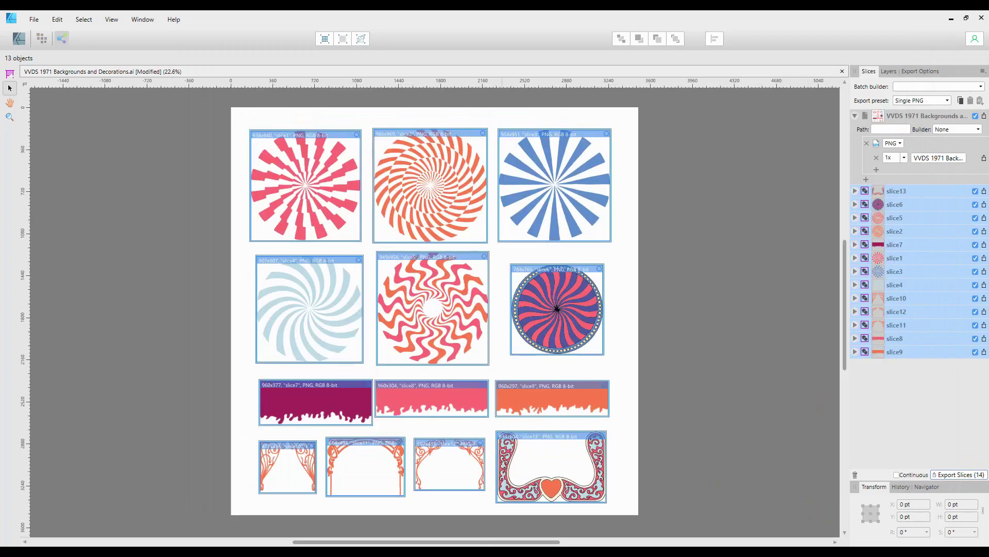
# - In Explorer, delete the VVDS 1971 full-sheet image from the Backgrounds & Decorations folder
pyautogui.click(389, 515)
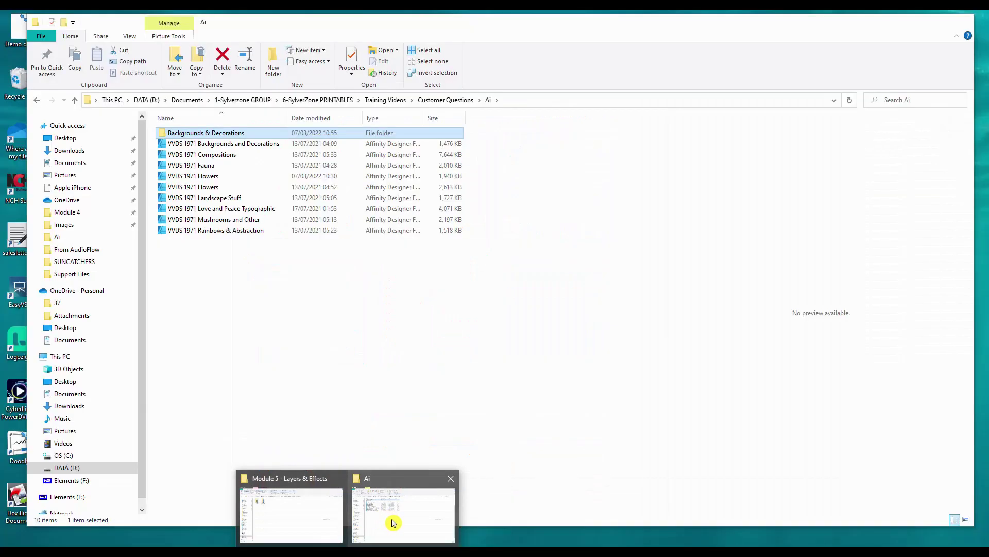
pyautogui.doubleClick(208, 137)
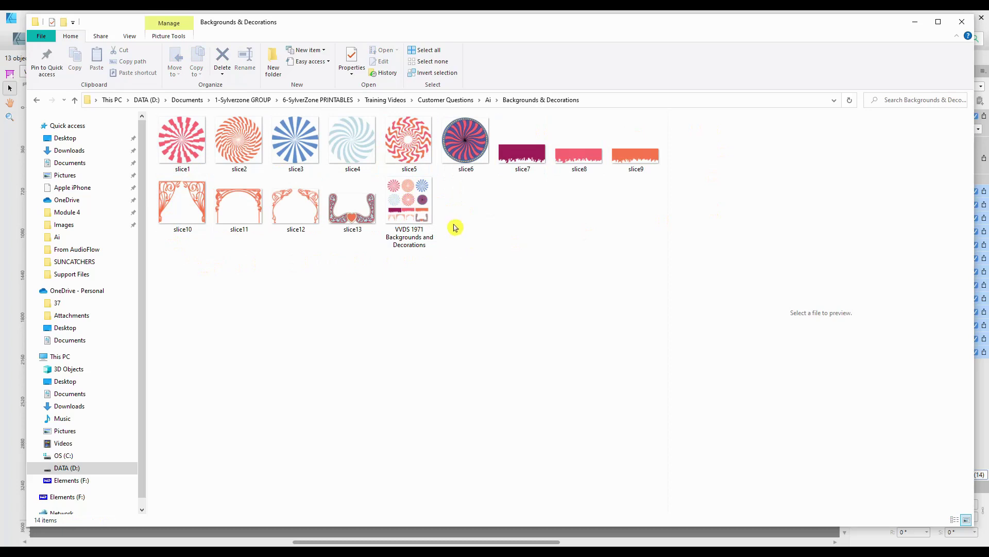
pyautogui.click(409, 207)
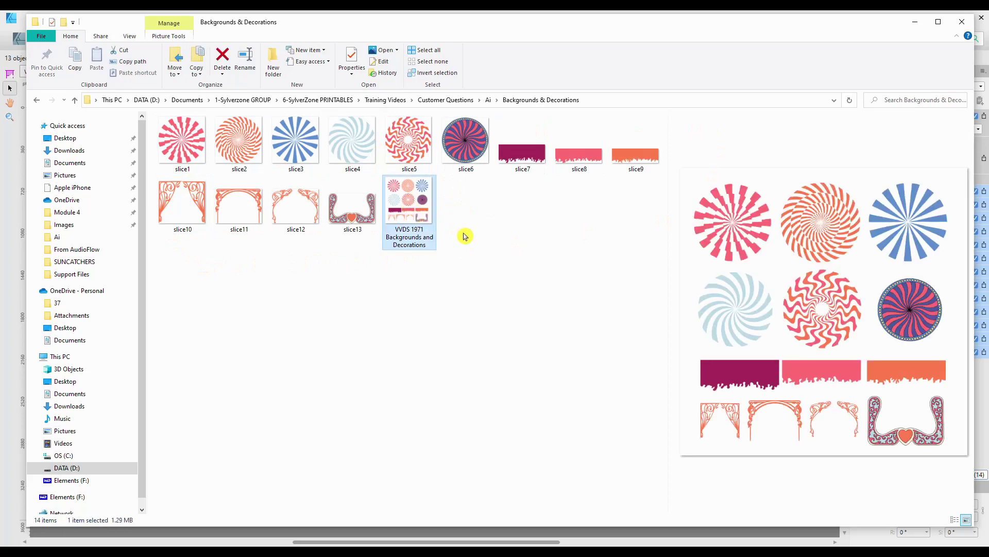
pyautogui.press('Delete')
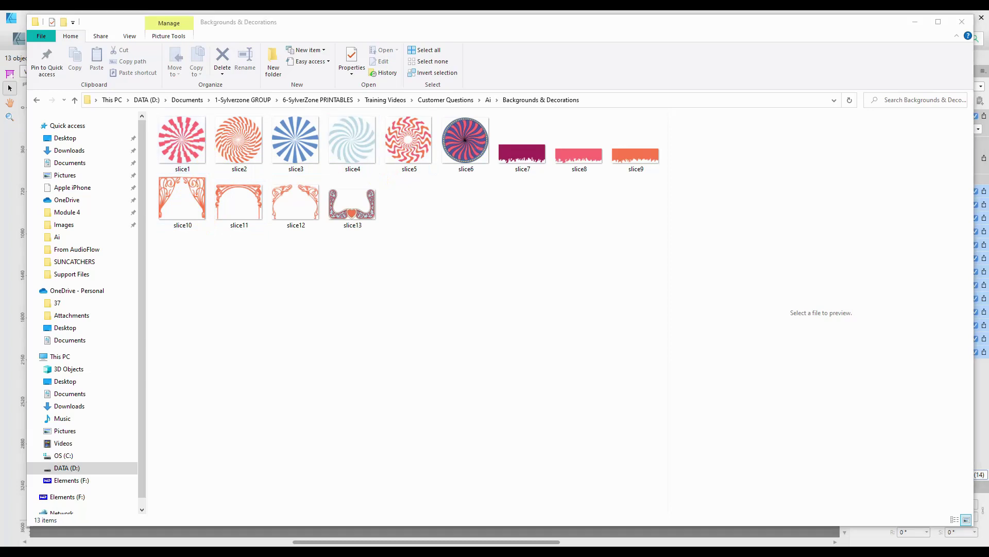
# - Batch-rename slice1 to slice13 as Decorations (1)–(13), then switch to Affinity Photo
pyautogui.click(183, 149)
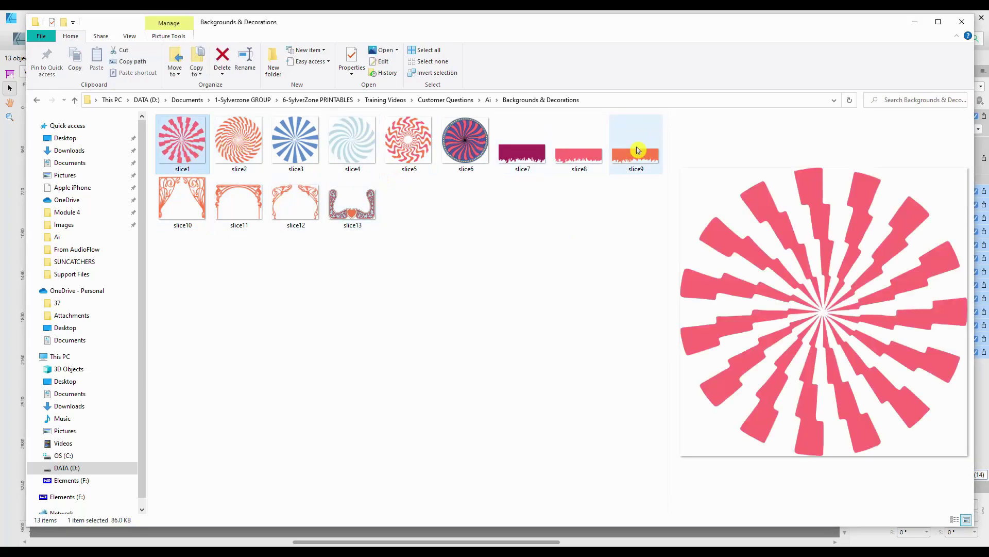
pyautogui.keyDown('shift'); pyautogui.click(350, 212); pyautogui.keyUp('shift')
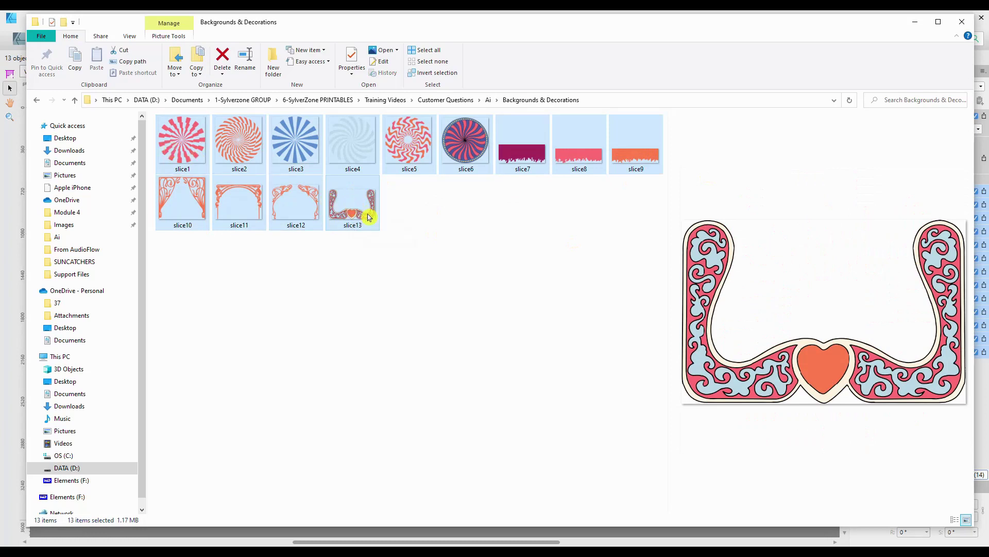
pyautogui.moveTo(371, 221)
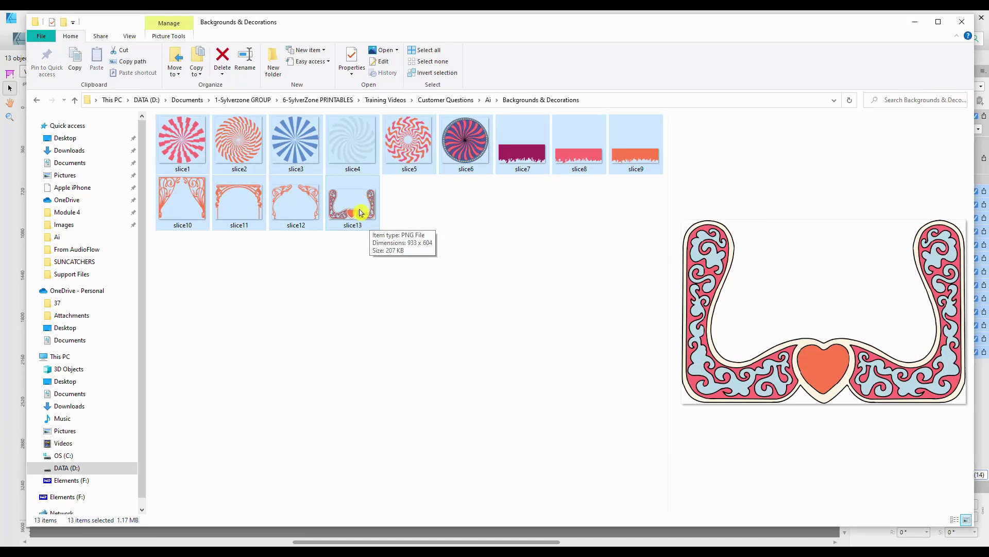
pyautogui.rightClick(361, 213)
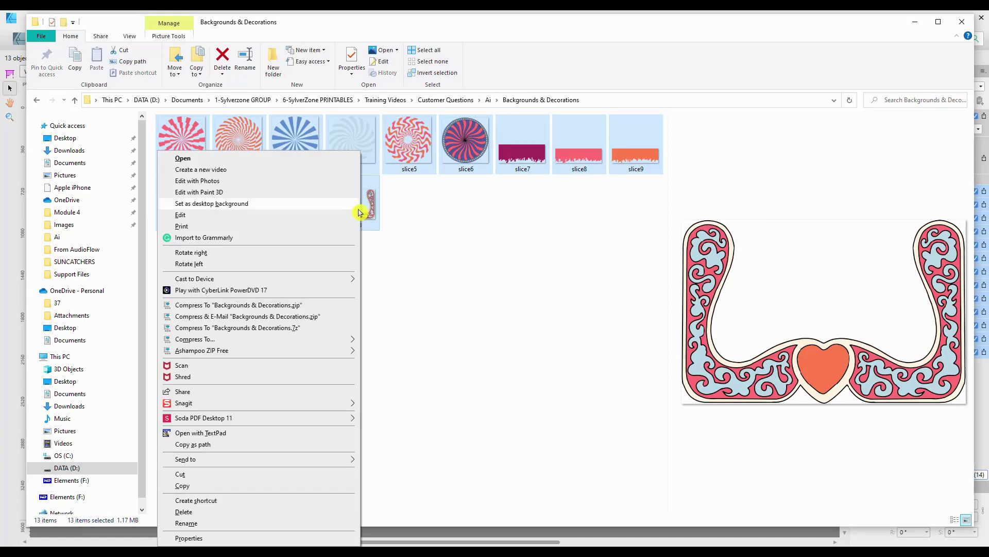
pyautogui.click(189, 524)
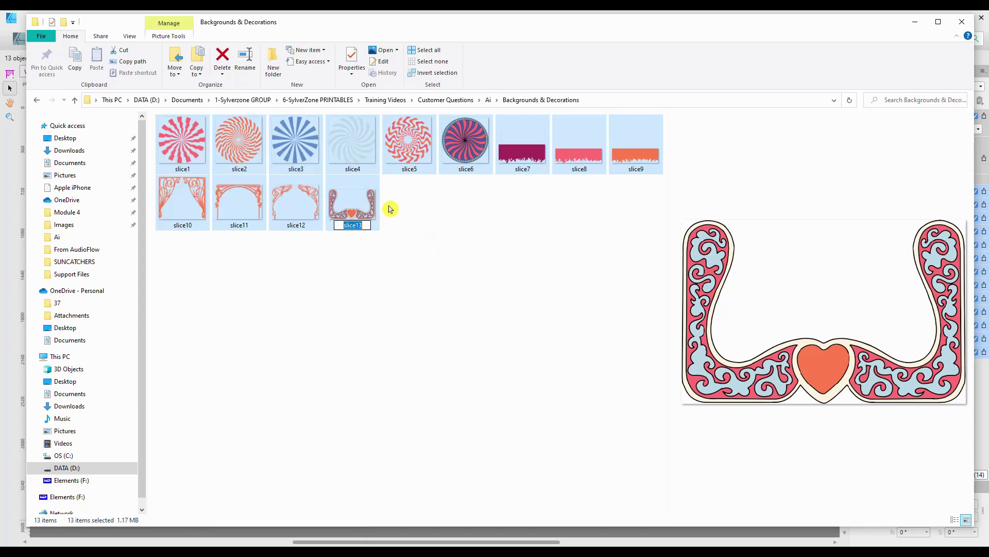
pyautogui.write('Decorations')
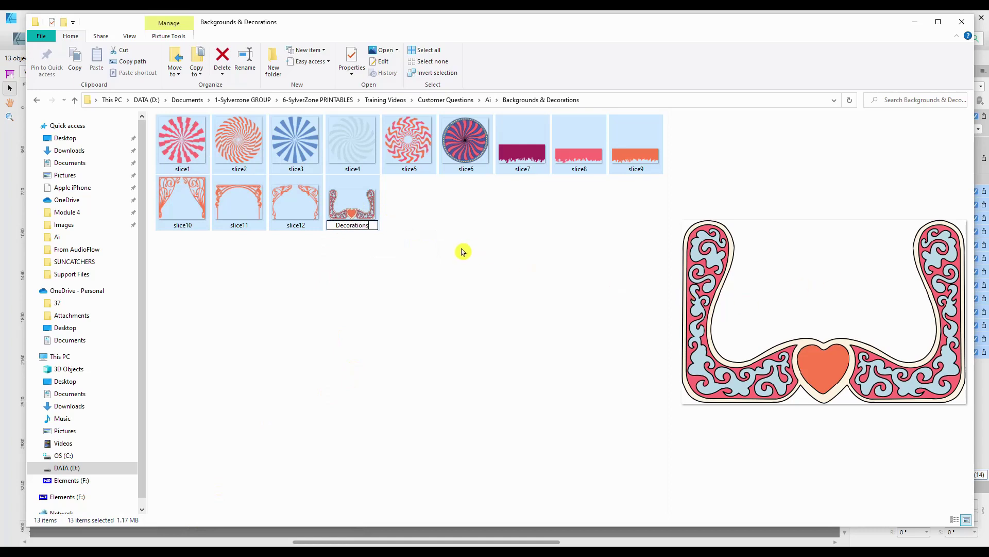
pyautogui.click(484, 259)
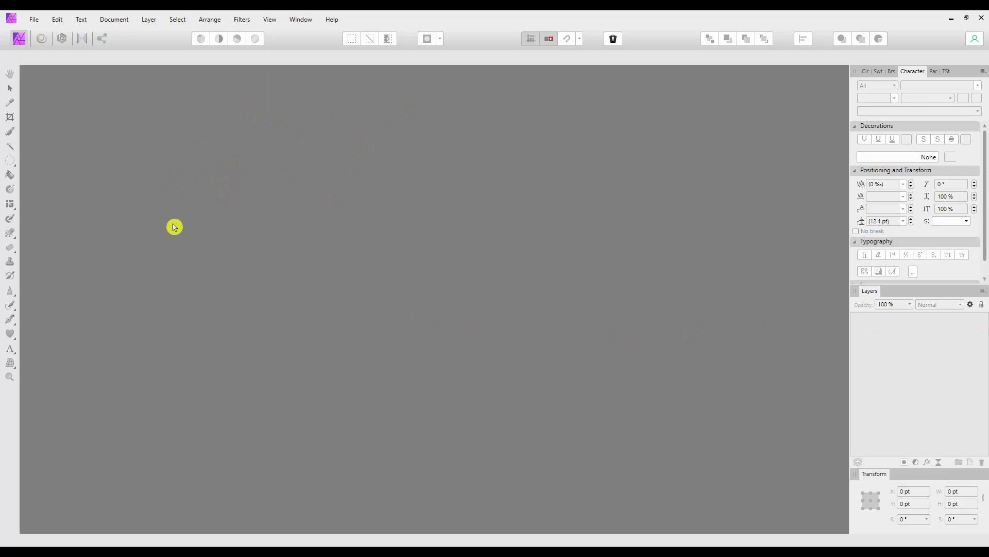
pyautogui.click(34, 20)
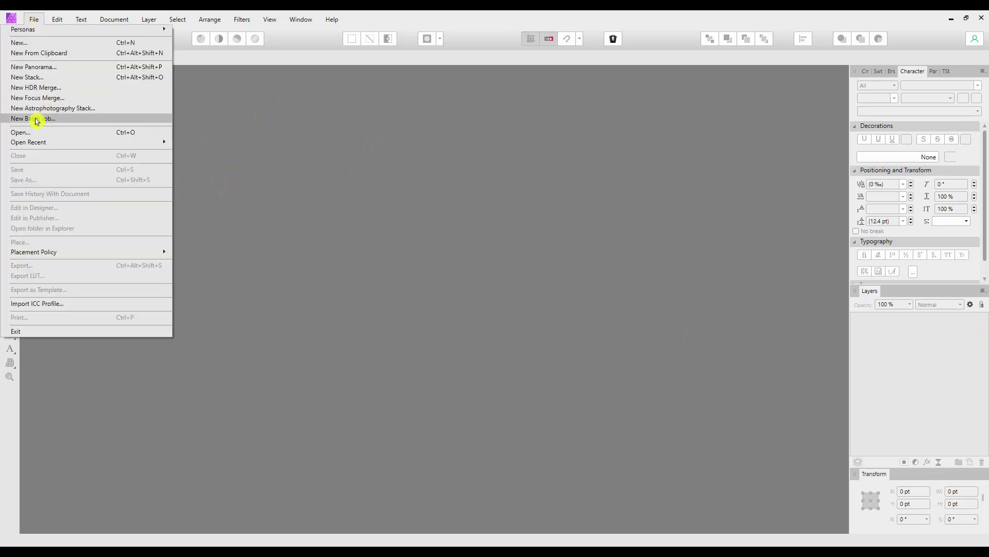
# - Open the VVDS 1971 Fauna file, accepting the default PDF import options
pyautogui.click(29, 136)
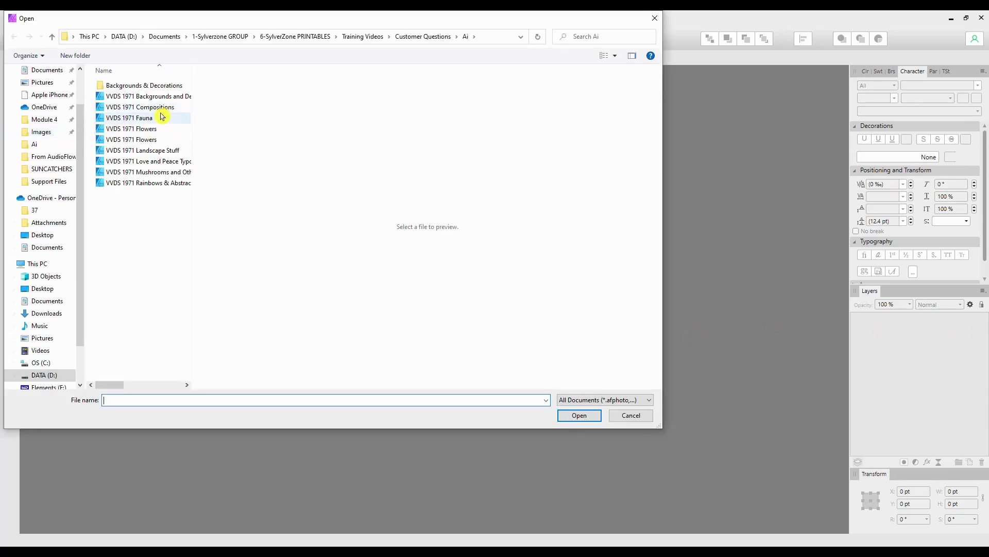
pyautogui.click(144, 118)
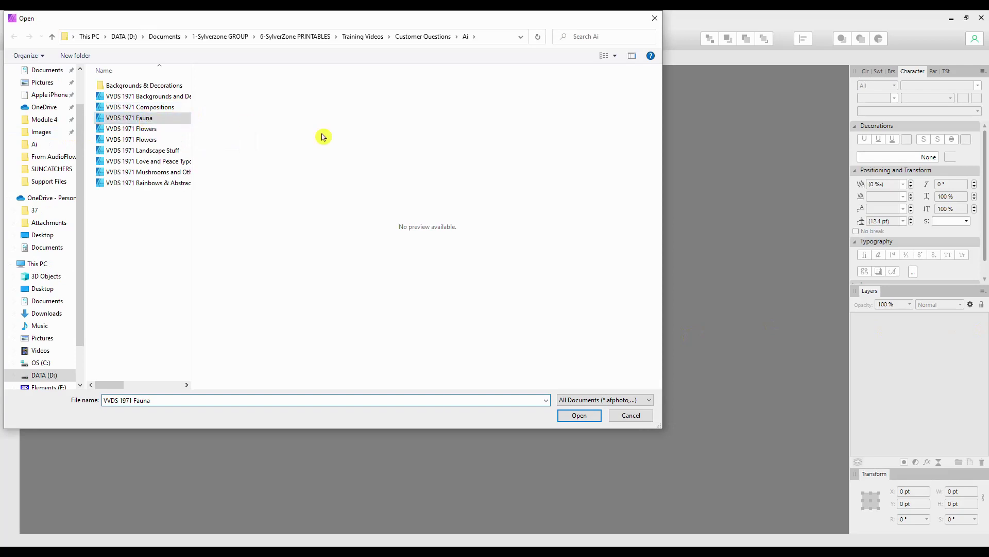
pyautogui.click(579, 415)
pyautogui.click(588, 393)
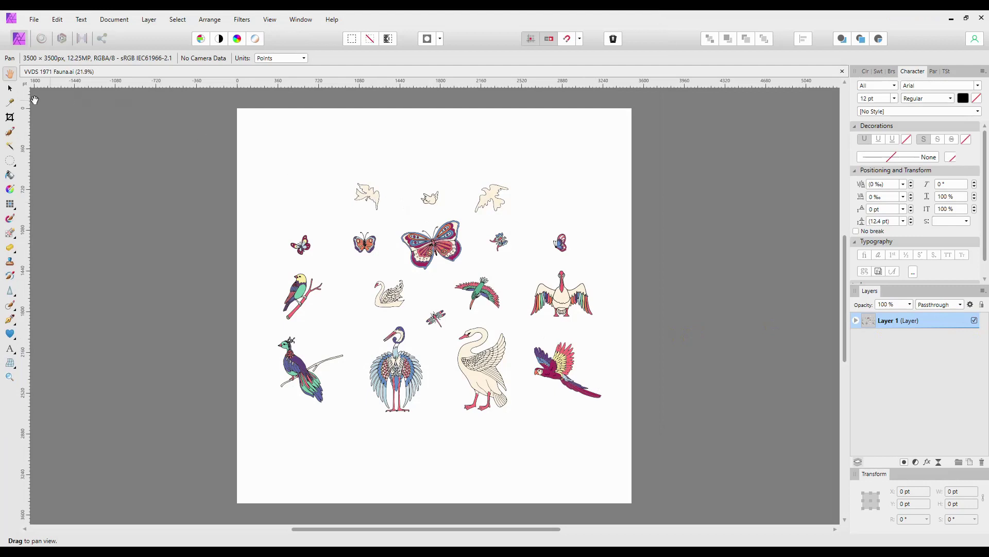
# - Select Layer 1 and expand it in the Layers panel to list its curves
pyautogui.click(11, 91)
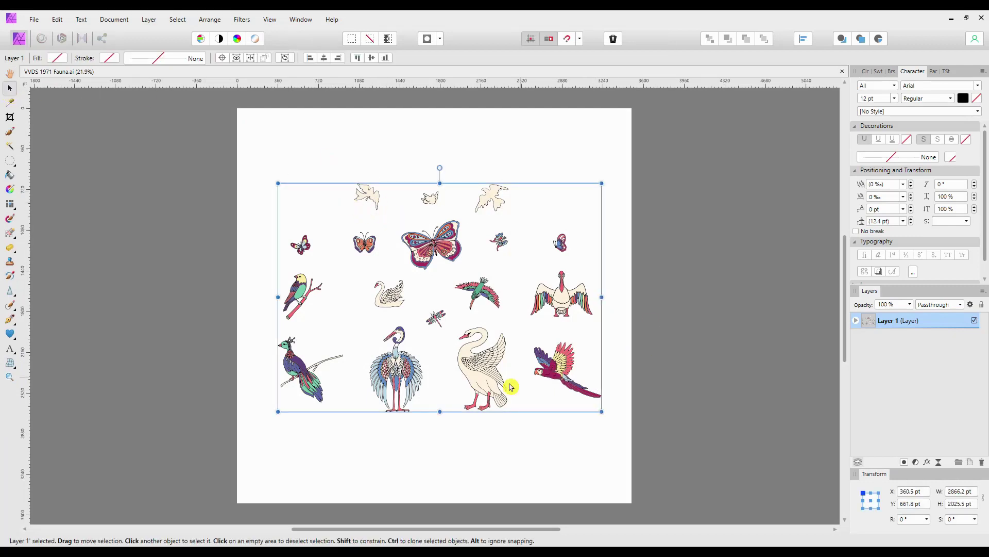
pyautogui.click(857, 323)
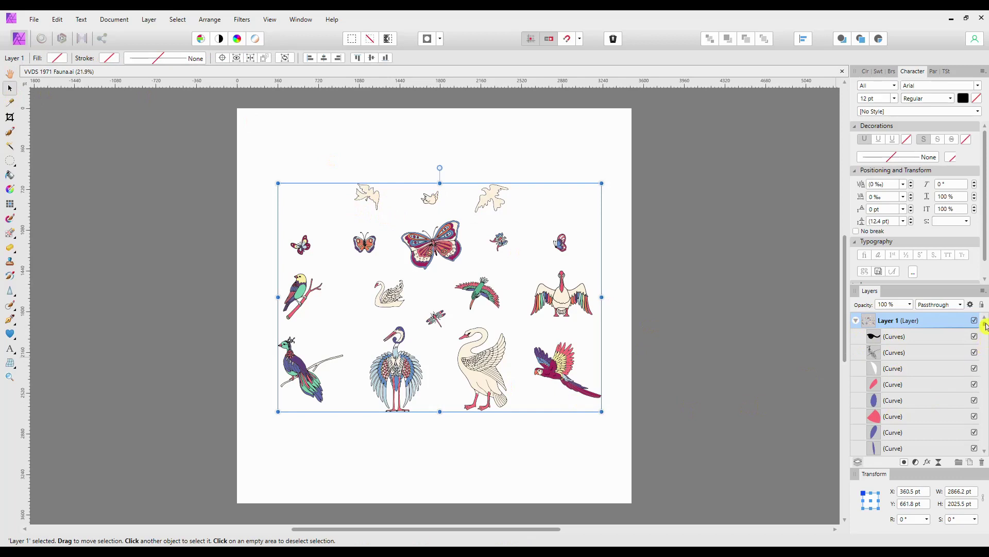
pyautogui.scroll(-3, 985, 326)
pyautogui.scroll(3, 985, 340)
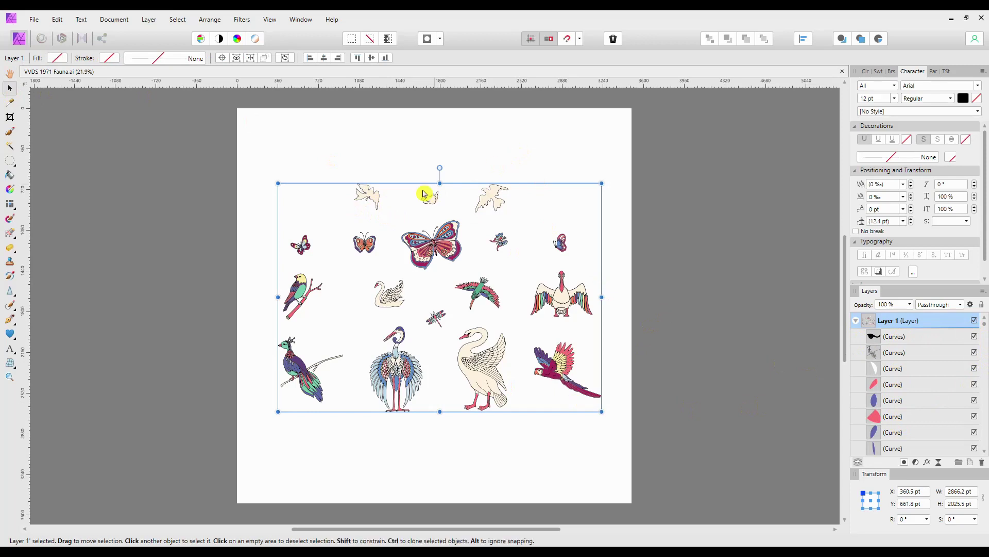
# - Click individual doves and butterfly pieces, then marquee-select every object on the sheet
pyautogui.click(369, 198)
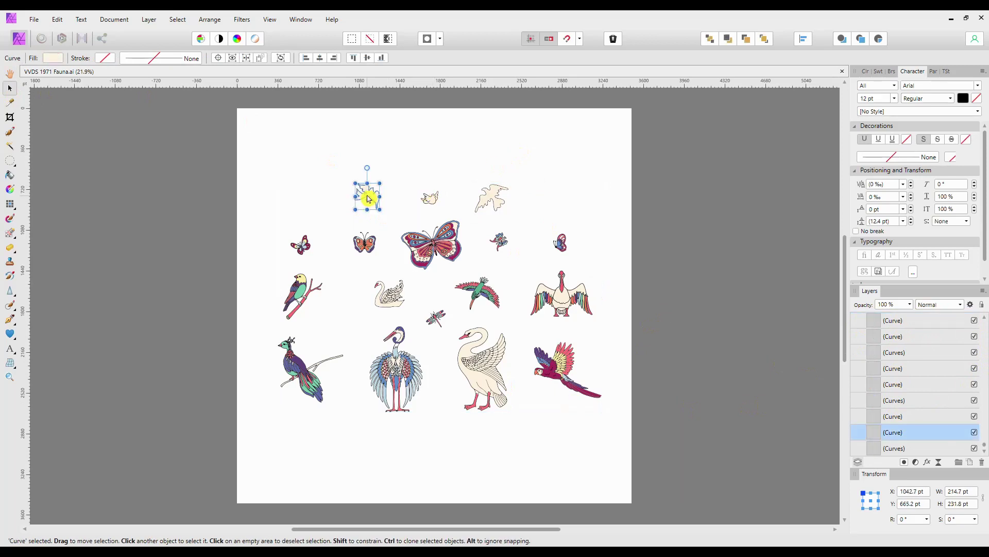
pyautogui.click(325, 168)
pyautogui.click(430, 200)
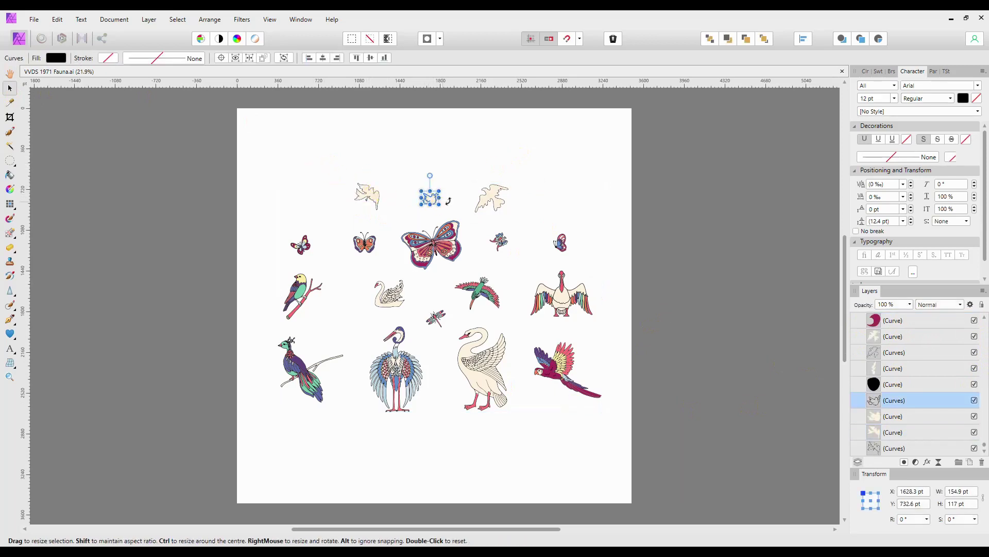
pyautogui.click(494, 195)
pyautogui.click(444, 246)
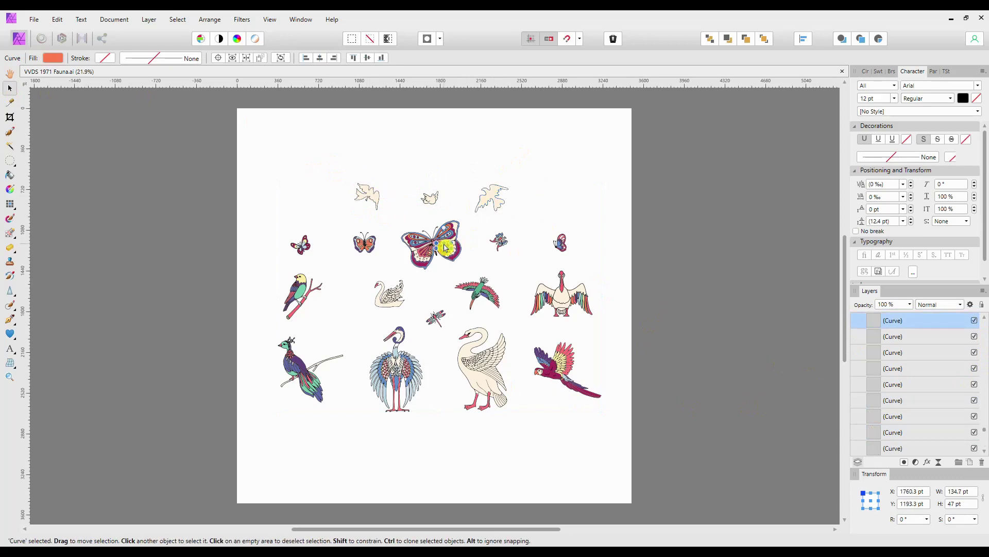
pyautogui.click(415, 242)
pyautogui.click(372, 250)
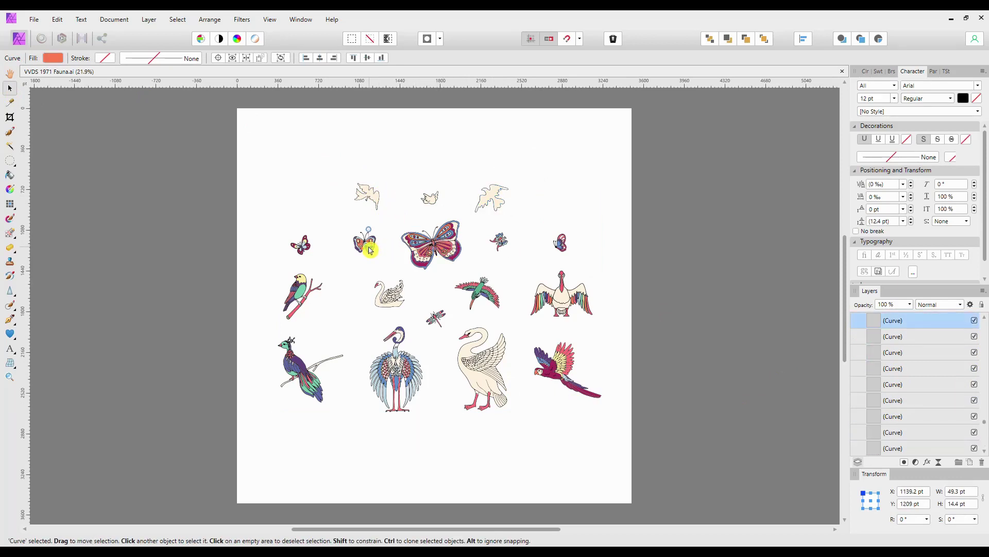
pyautogui.click(358, 211)
pyautogui.moveTo(251, 162); pyautogui.dragTo(646, 487)
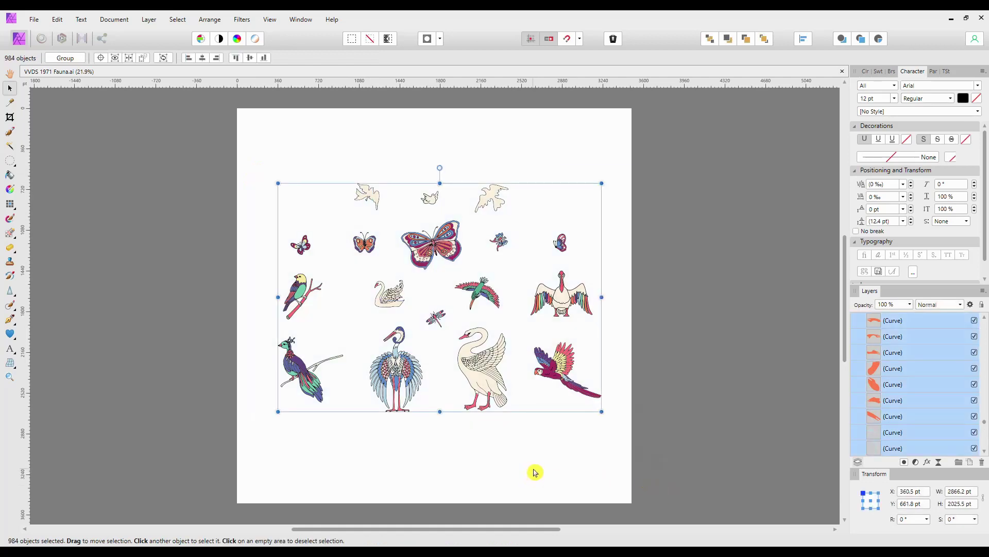
pyautogui.click(381, 162)
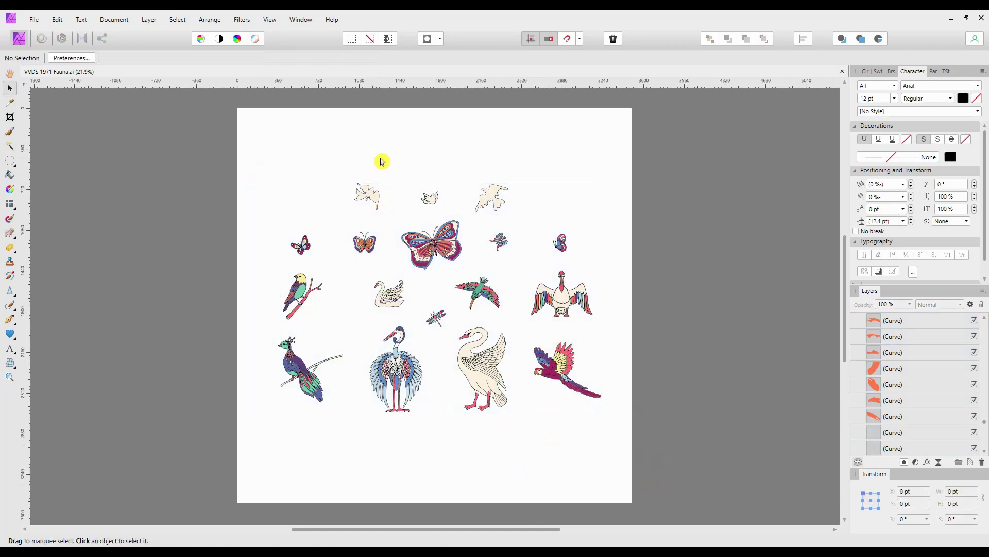
pyautogui.moveTo(342, 176); pyautogui.dragTo(391, 226)
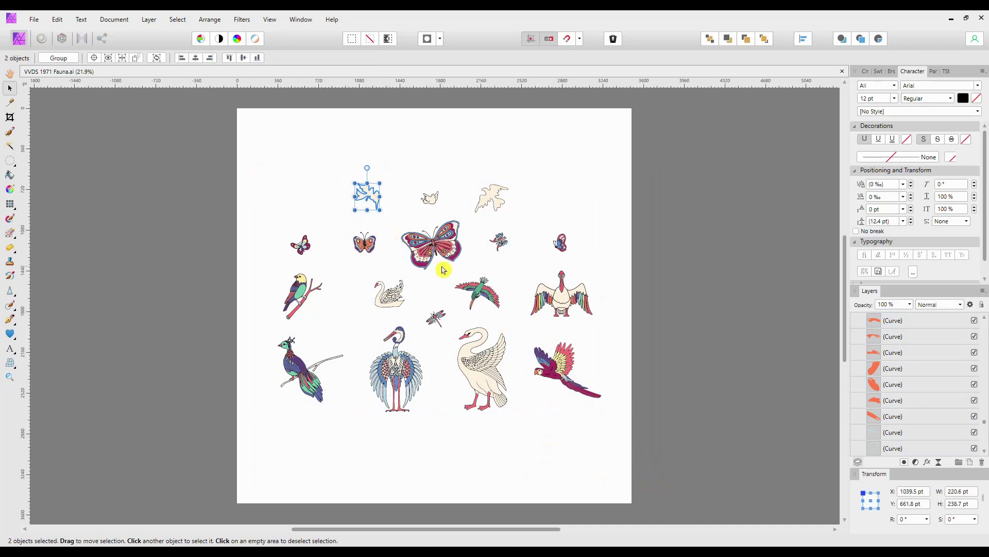
pyautogui.moveTo(399, 178); pyautogui.dragTo(456, 217)
pyautogui.click(471, 177)
pyautogui.click(567, 369)
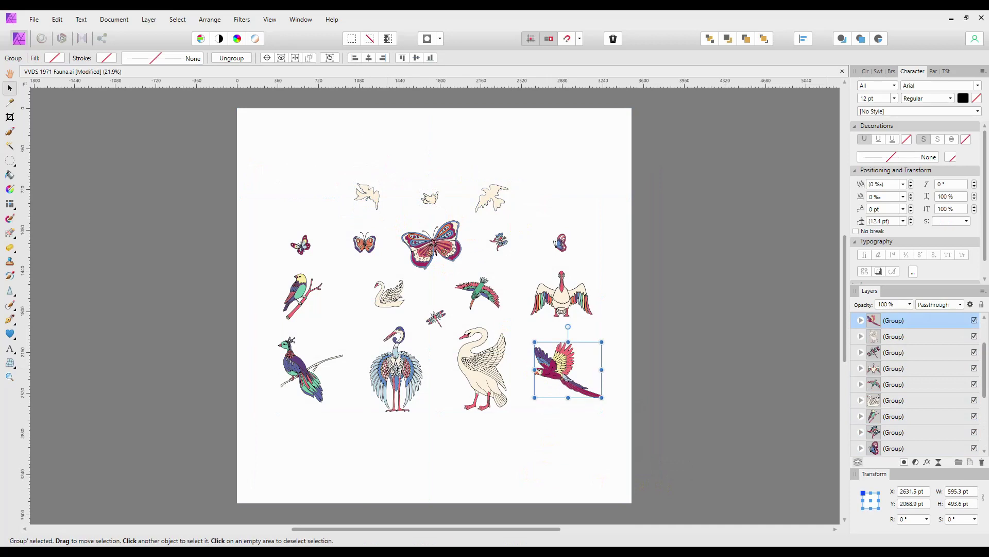
pyautogui.click(406, 373)
pyautogui.click(482, 369)
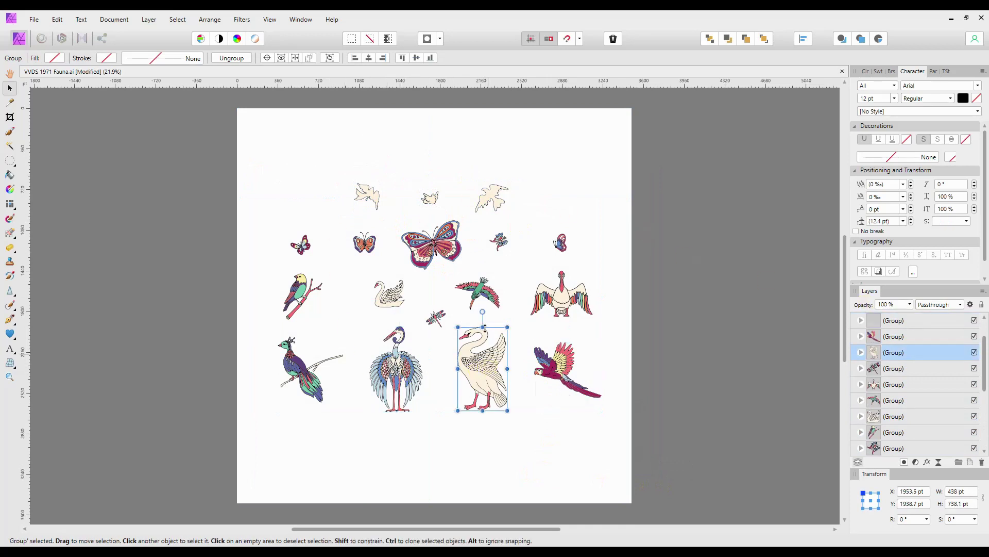
pyautogui.click(492, 292)
pyautogui.click(562, 293)
pyautogui.click(560, 242)
pyautogui.click(499, 240)
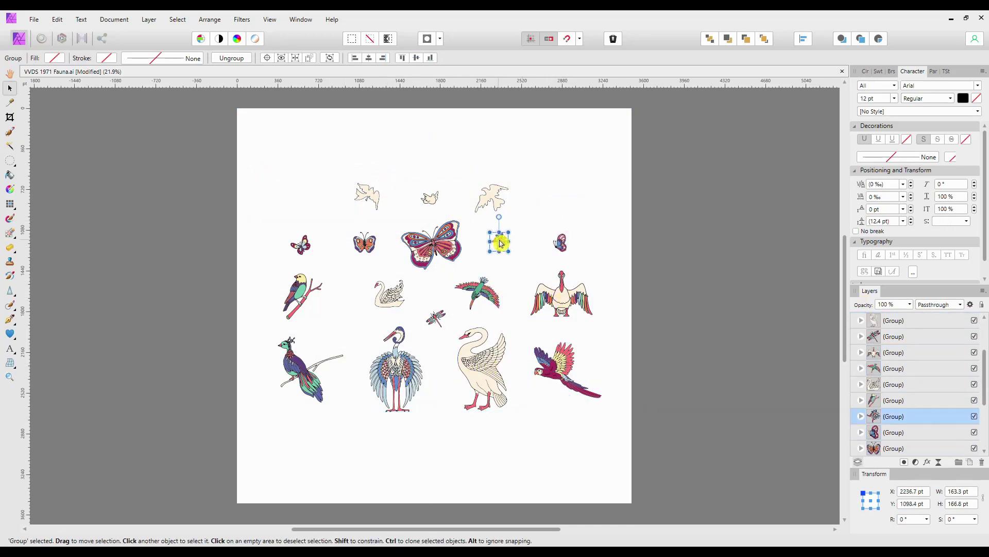
pyautogui.click(438, 320)
pyautogui.click(391, 291)
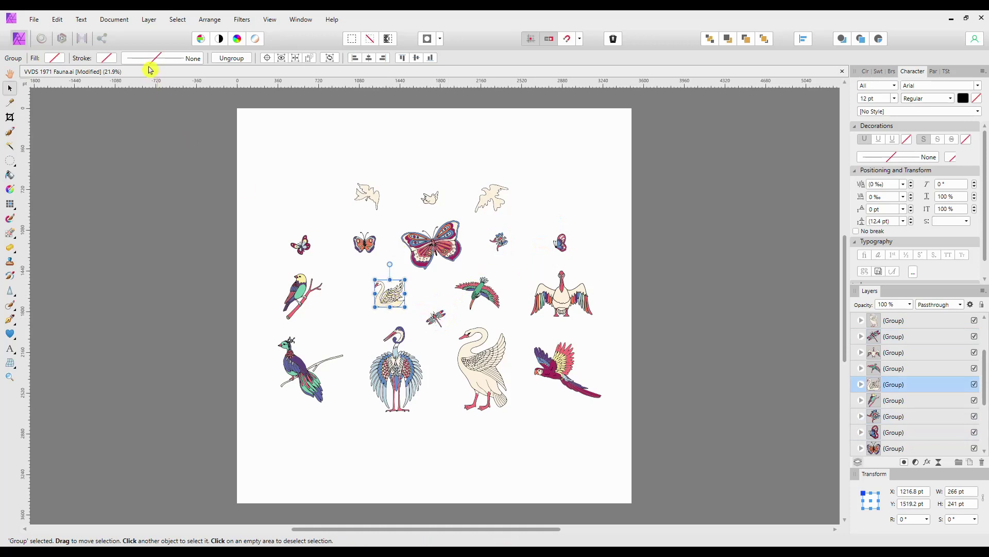
pyautogui.click(60, 23)
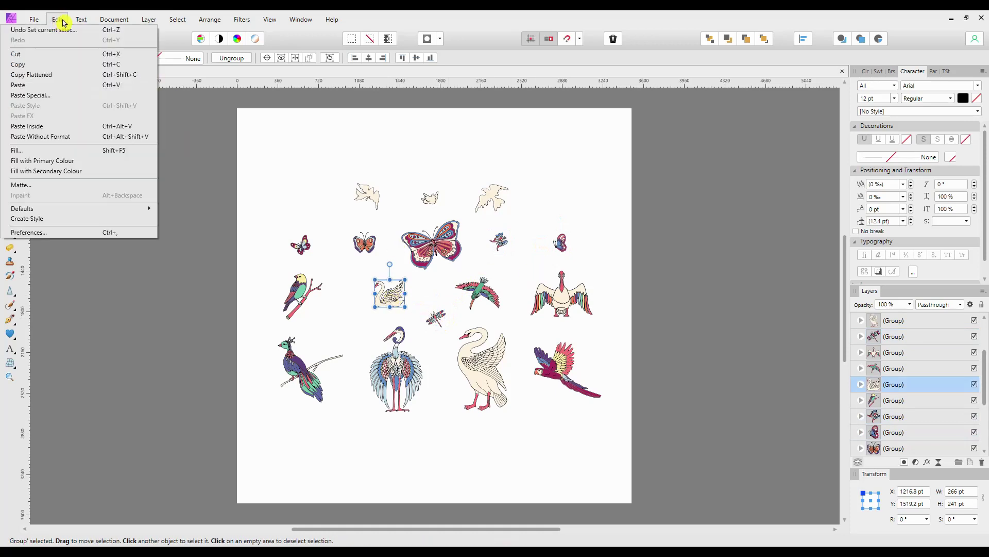
pyautogui.click(26, 232)
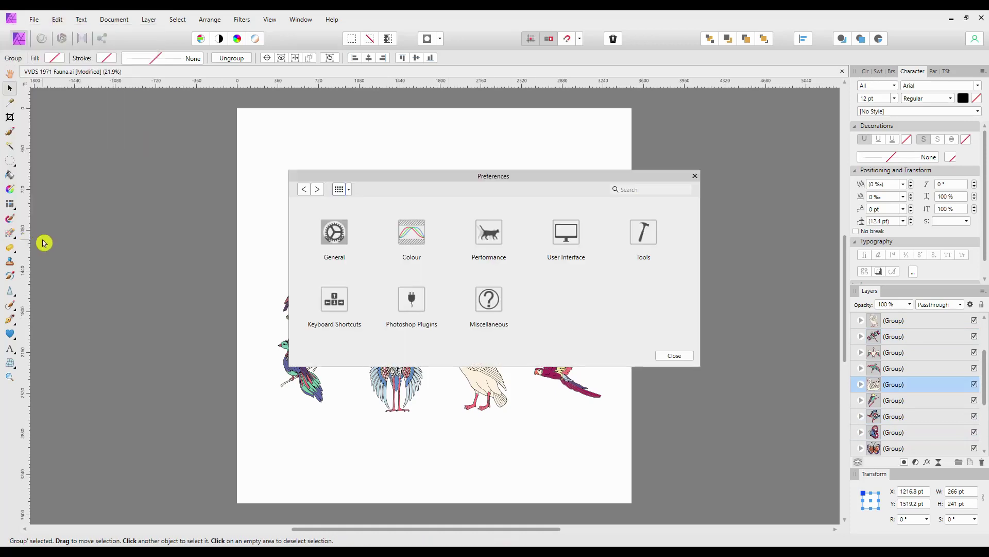
pyautogui.click(333, 238)
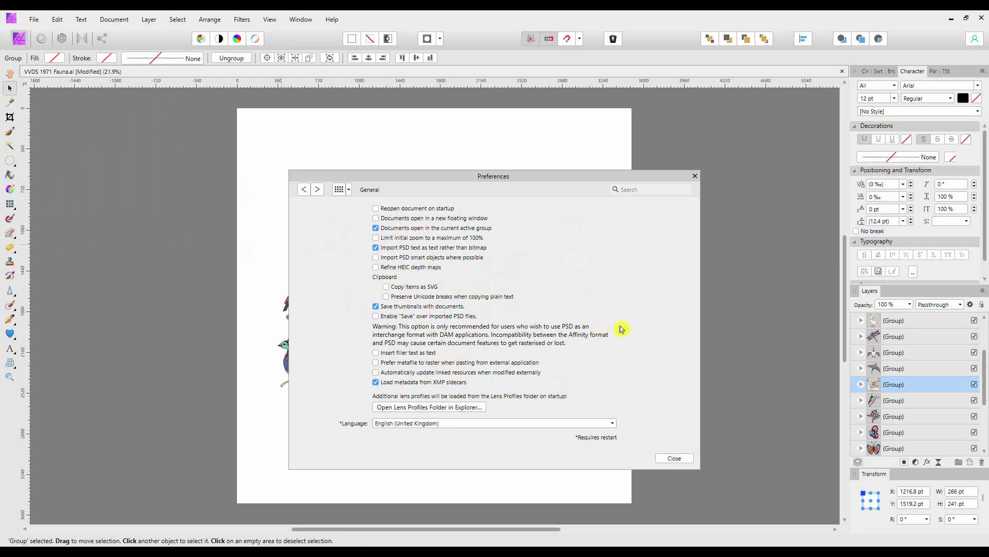
pyautogui.click(675, 458)
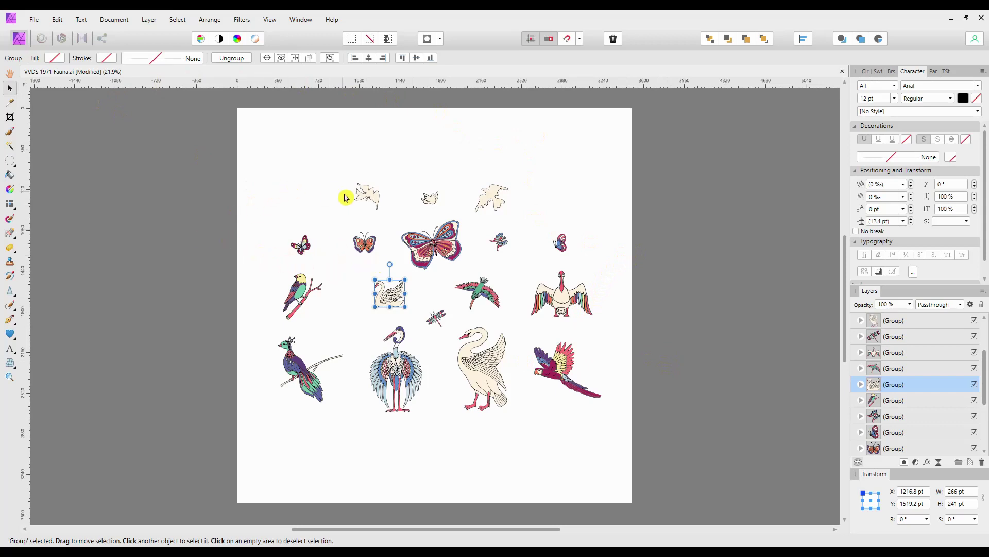
pyautogui.click(369, 196)
pyautogui.click(430, 198)
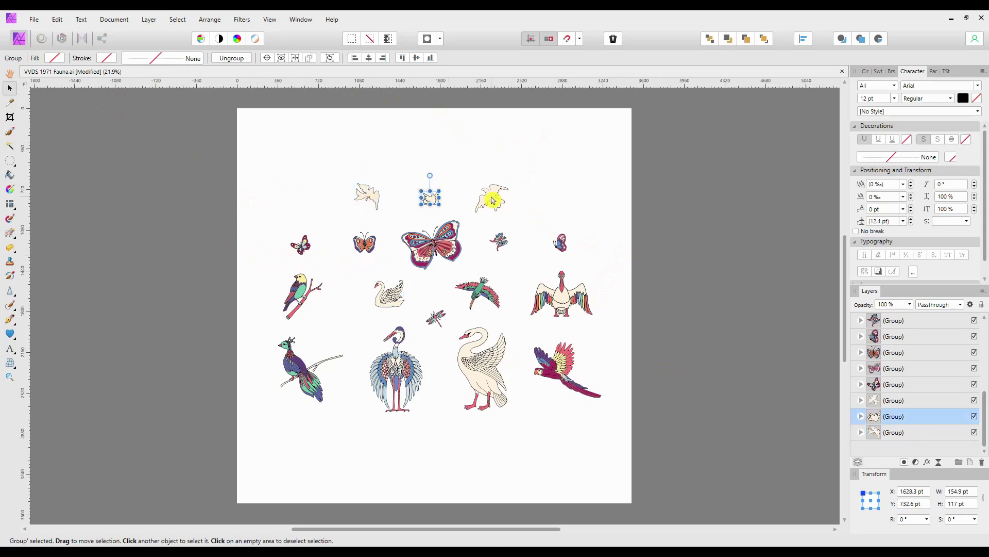
pyautogui.click(493, 199)
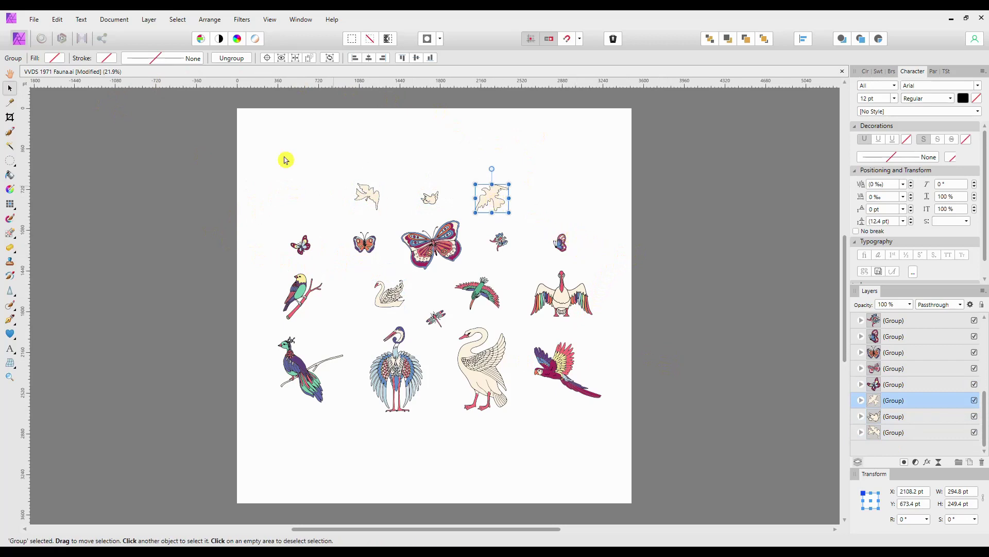
# - Switch to the Export Persona and toggle Export Options between Defaults and Selection
pyautogui.click(102, 41)
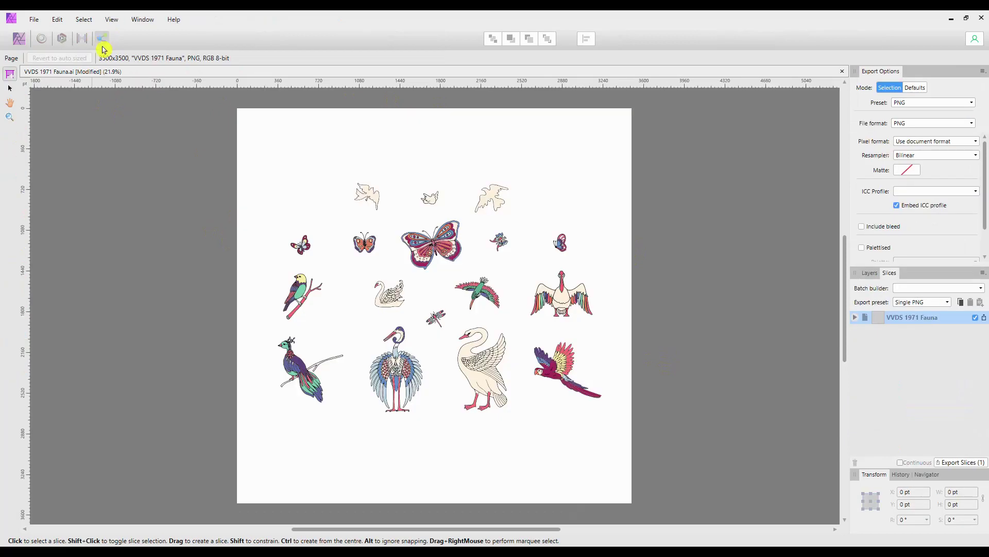
pyautogui.click(920, 91)
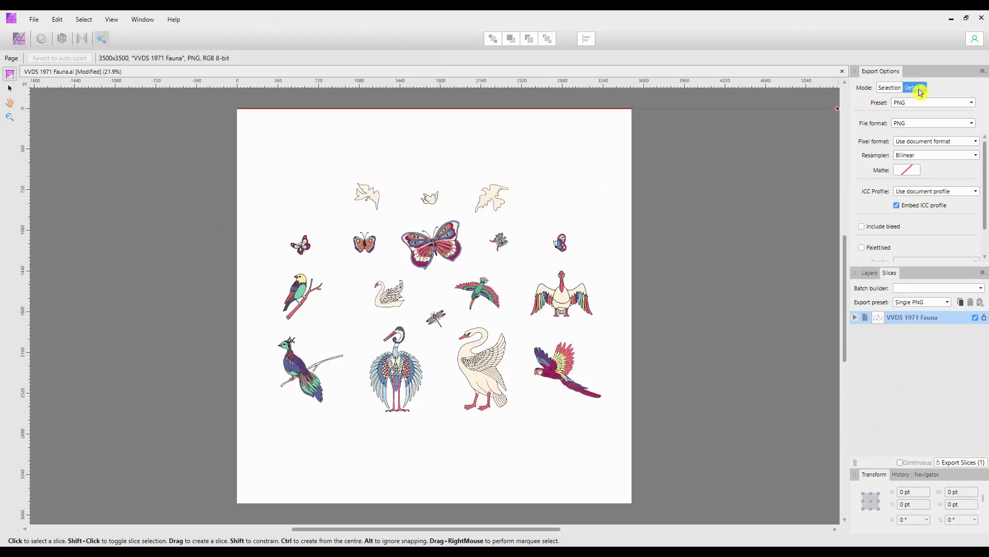
pyautogui.click(887, 92)
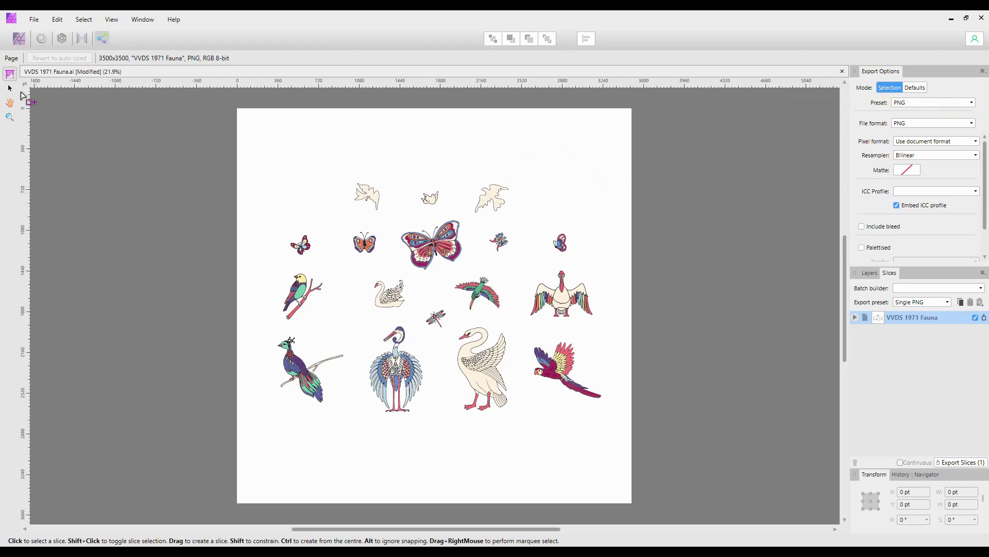
# - Select the top-left dove with the Move tool and bring up the export presets
pyautogui.click(12, 88)
pyautogui.click(367, 196)
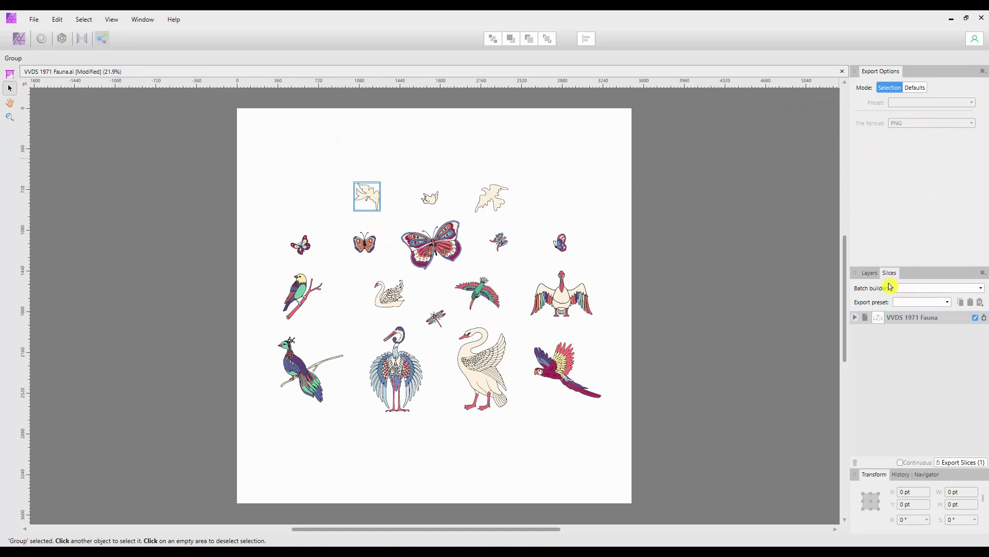
pyautogui.click(948, 302)
# - Create Single PNG slices for the three doves, the small butterfly and the remaining graphics
pyautogui.click(805, 339)
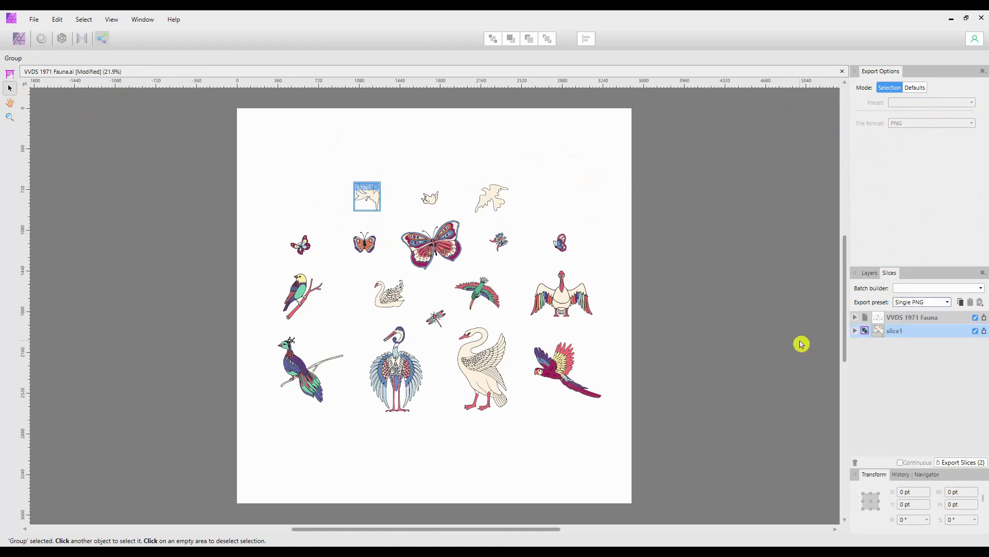
pyautogui.click(430, 199)
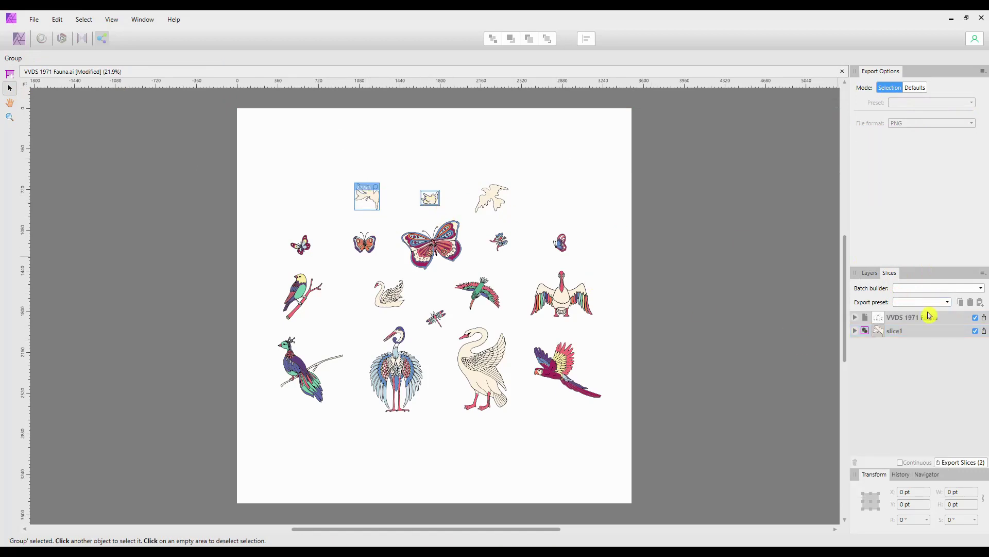
pyautogui.click(948, 302)
pyautogui.click(805, 340)
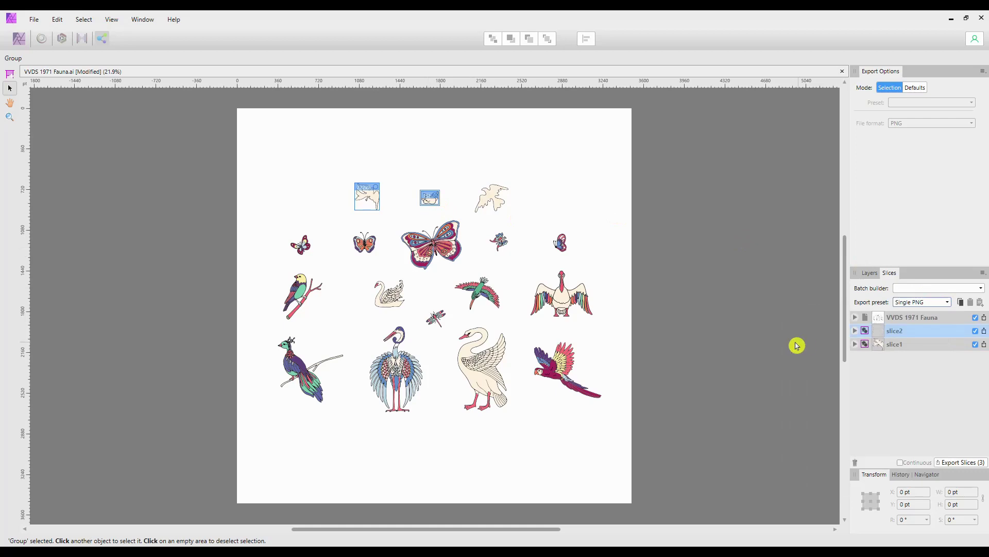
pyautogui.click(495, 196)
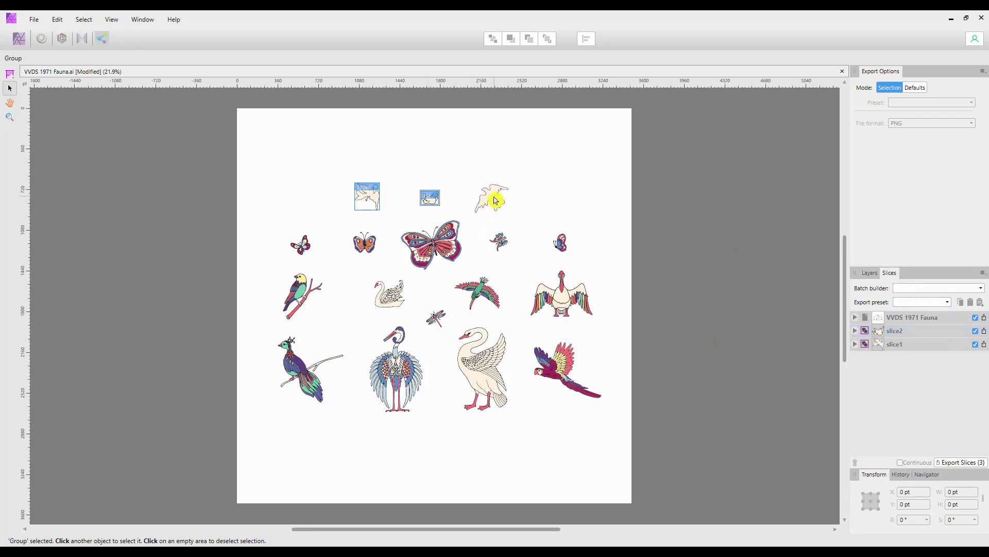
pyautogui.click(948, 304)
pyautogui.click(799, 340)
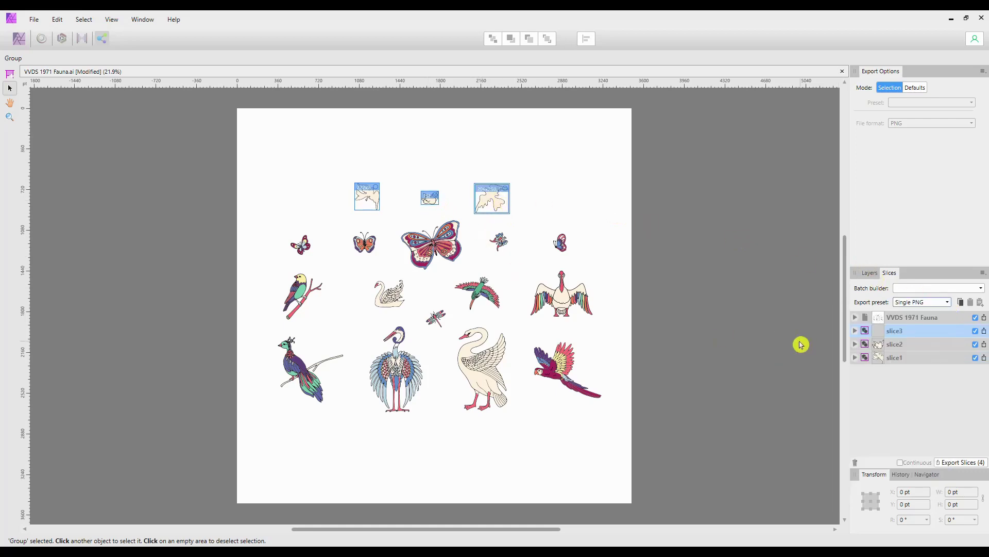
pyautogui.click(308, 251)
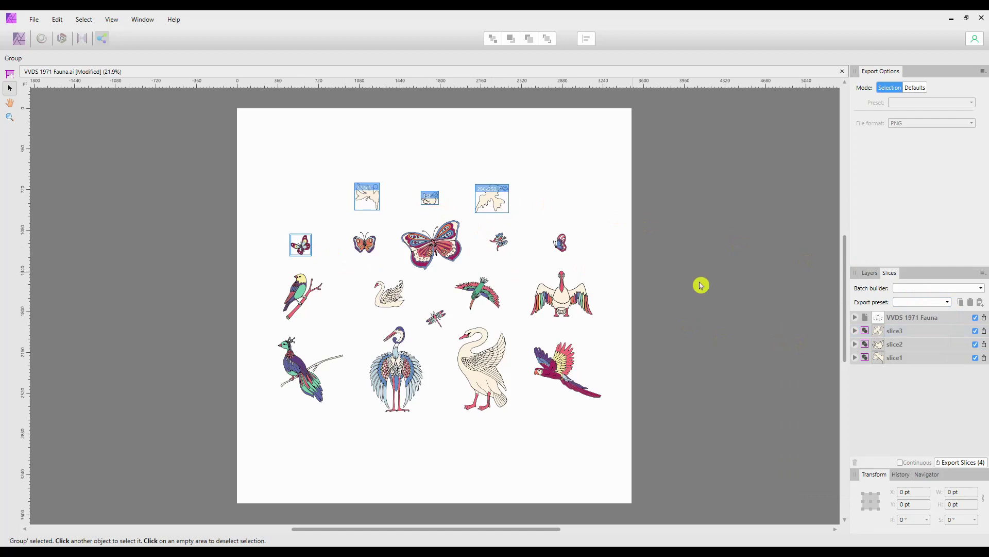
pyautogui.click(948, 305)
pyautogui.click(803, 343)
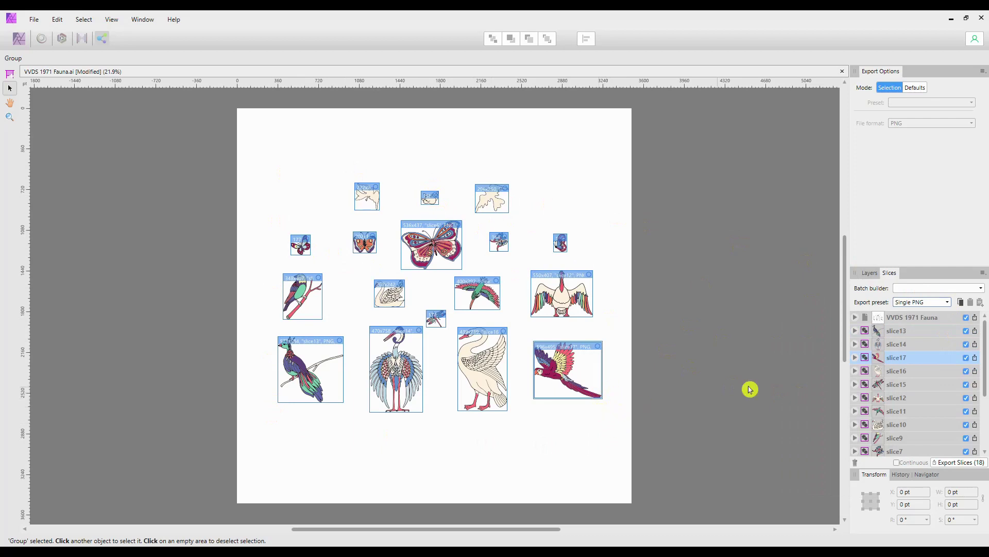
# - Select slice13 through slice1 in the Slices list
pyautogui.click(896, 334)
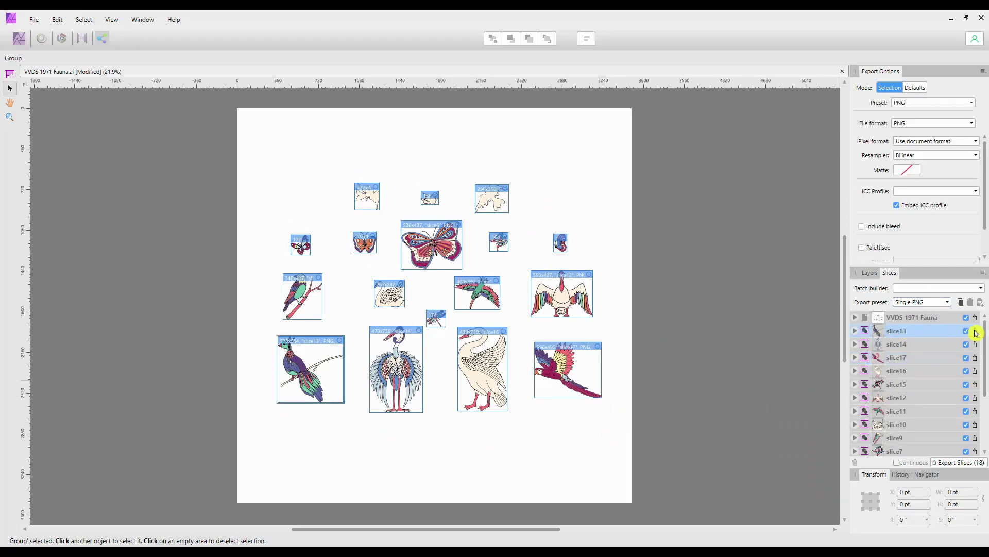
pyautogui.scroll(-1, 986, 333)
pyautogui.keyDown('shift'); pyautogui.click(899, 452); pyautogui.keyUp('shift')
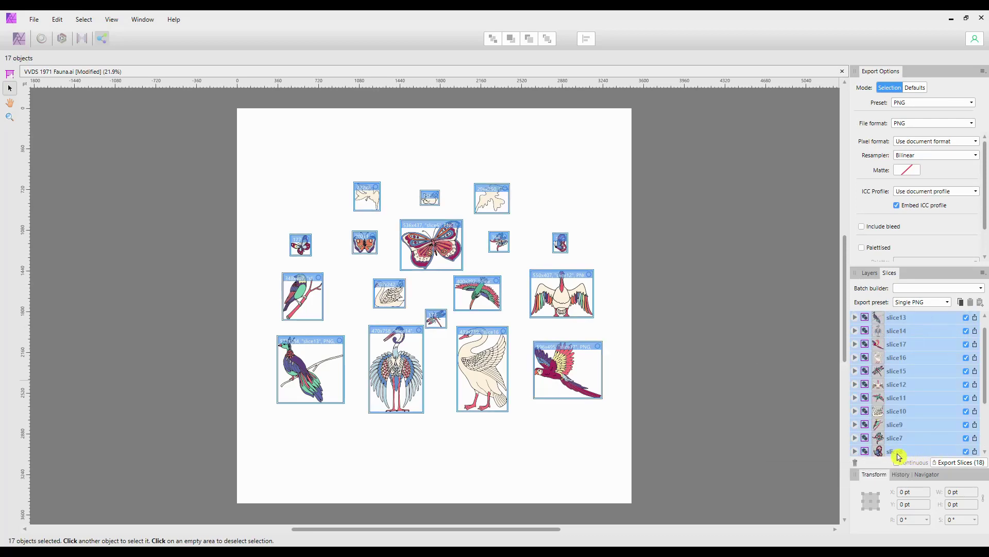
pyautogui.scroll(1, 986, 346)
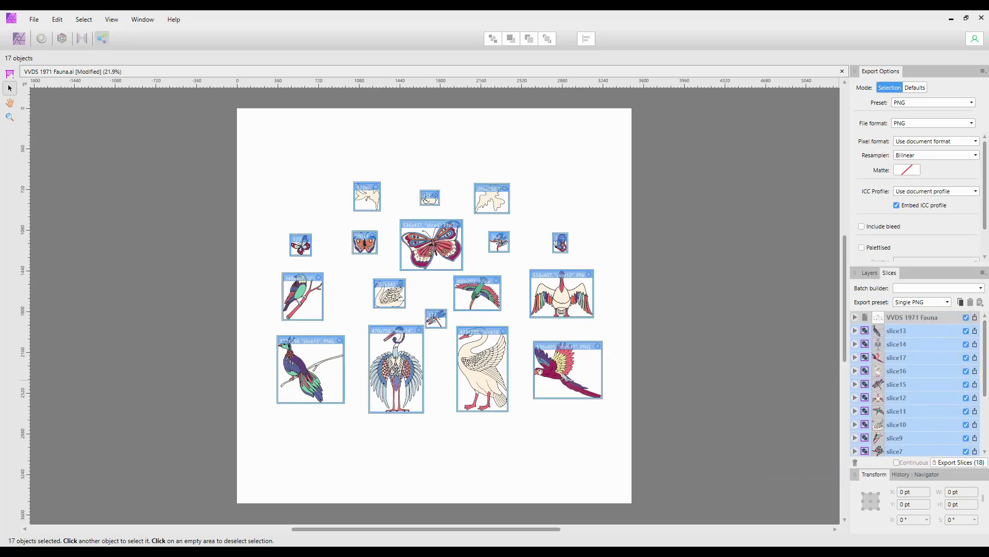
pyautogui.scroll(-7, 985, 345)
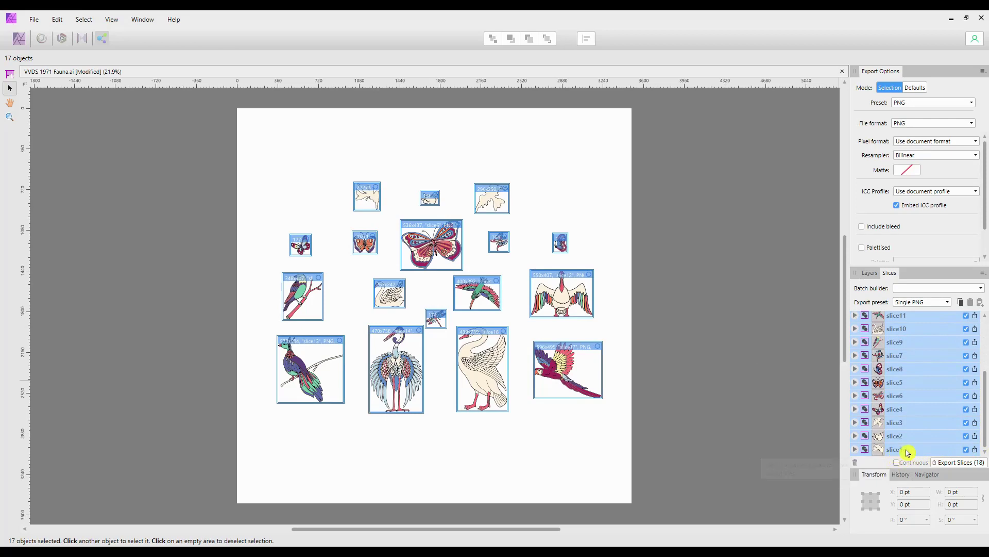
# - Export the selected slices as PNGs into a newly created folder named Fauna
pyautogui.click(956, 465)
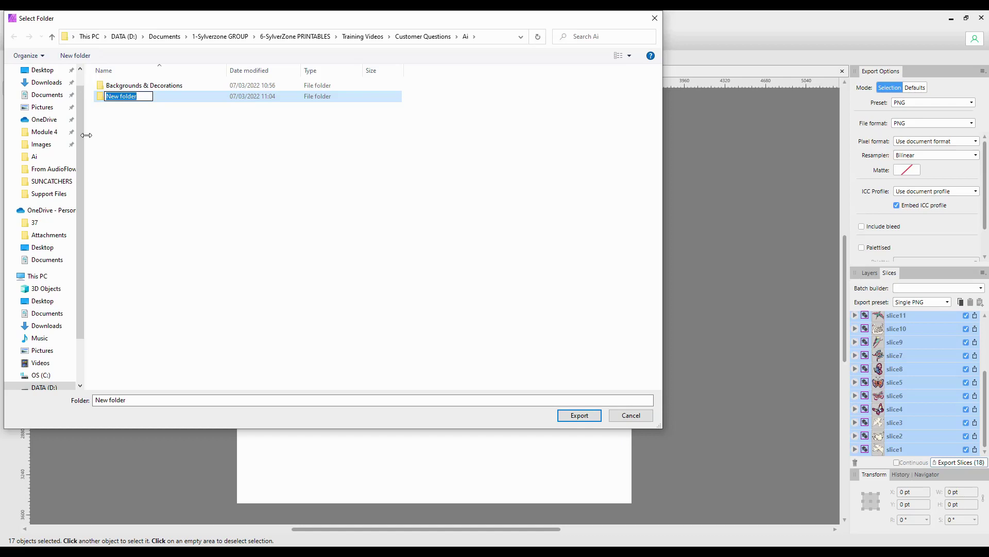
pyautogui.write('Fauna')
pyautogui.press('Return')
pyautogui.doubleClick(106, 99)
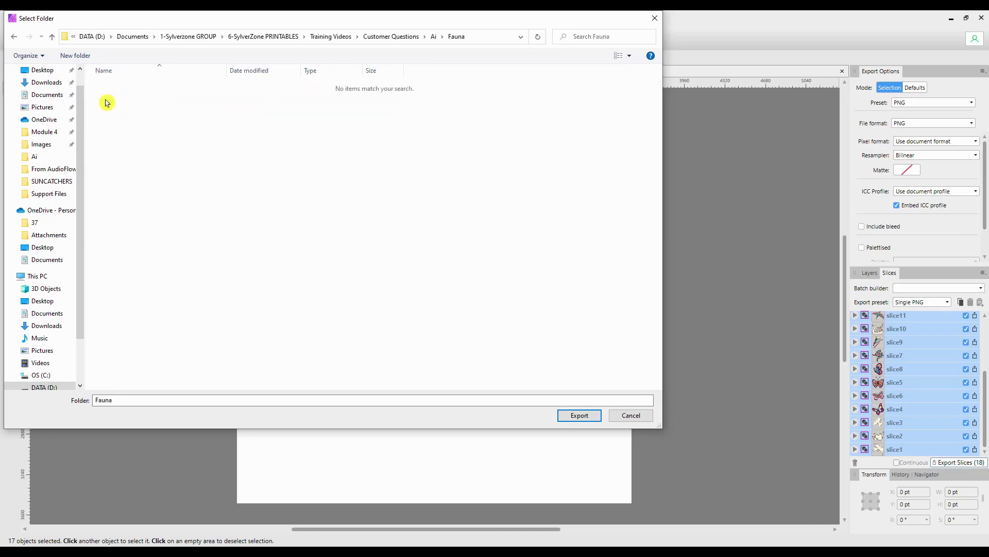
pyautogui.click(578, 415)
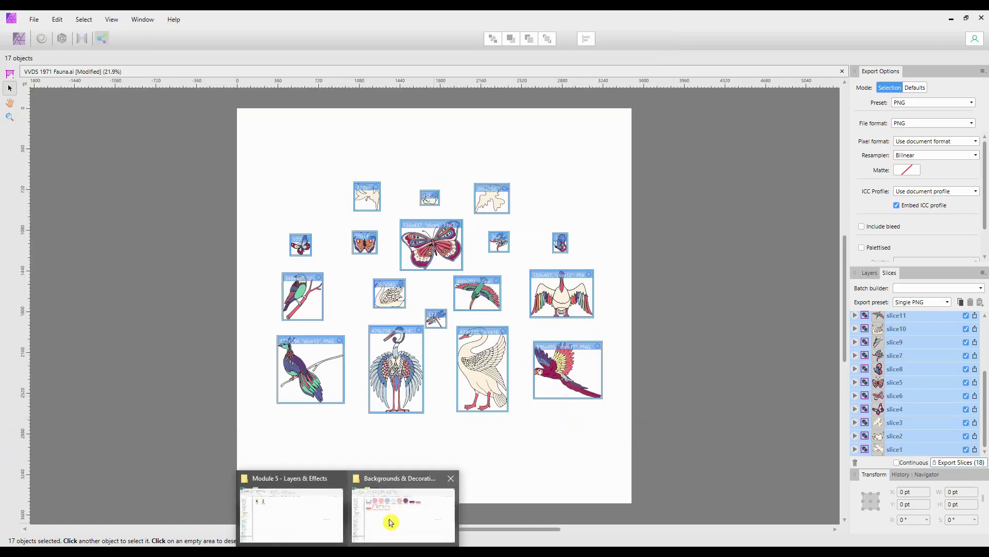
# - Open the Ai > Fauna folder of exported slices in File Explorer
pyautogui.click(389, 524)
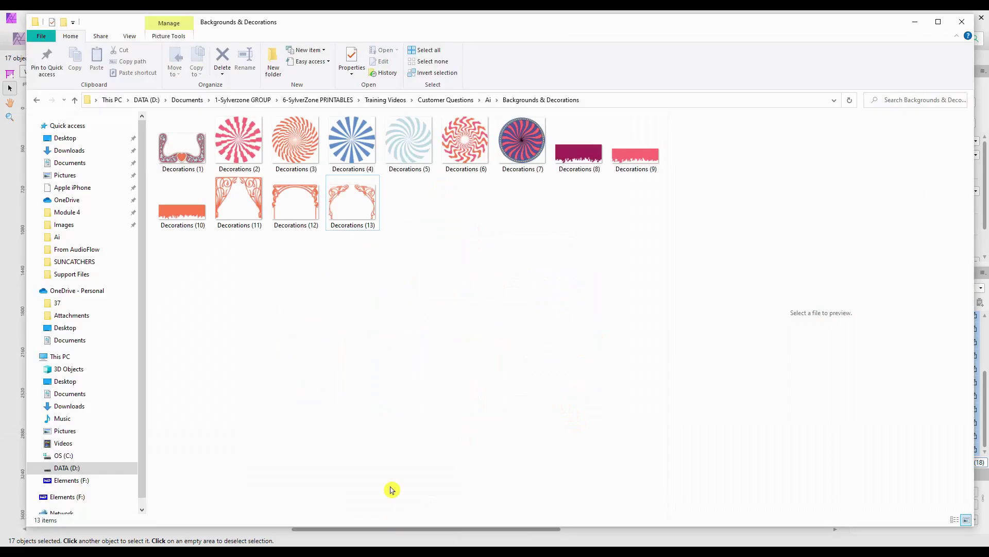
pyautogui.click(489, 102)
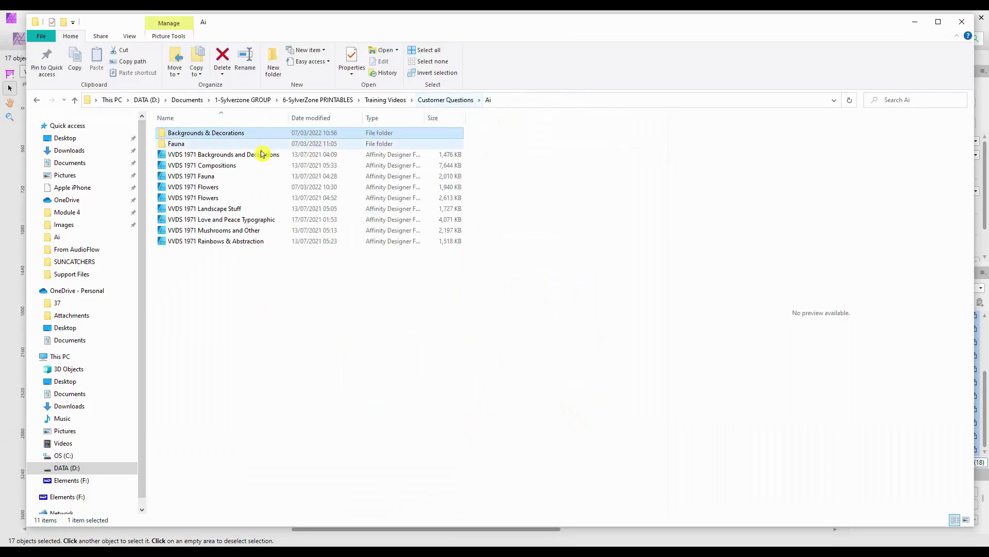
pyautogui.doubleClick(172, 147)
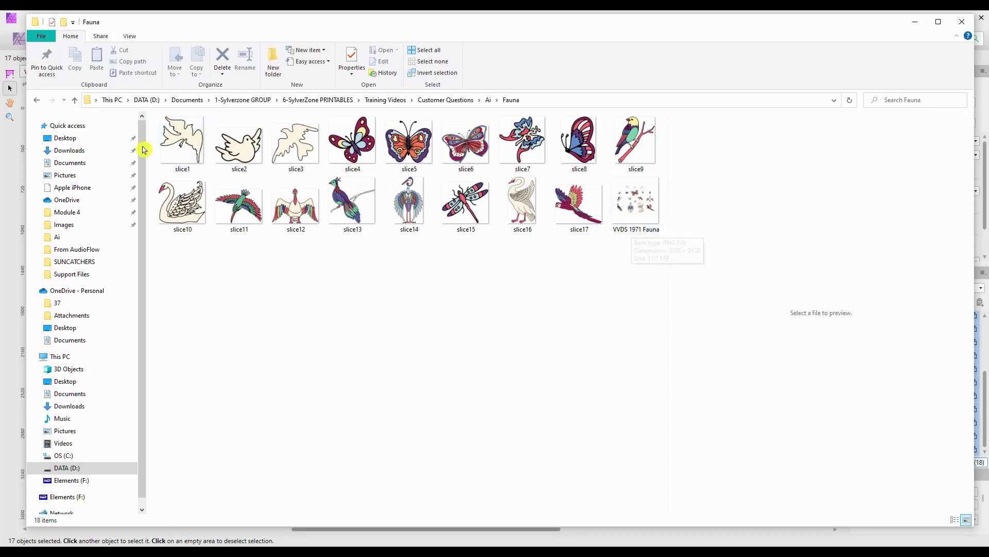
# - Batch-rename slice1–slice17 to Fauna (1)–(17), then switch back to Affinity Photo
pyautogui.click(176, 139)
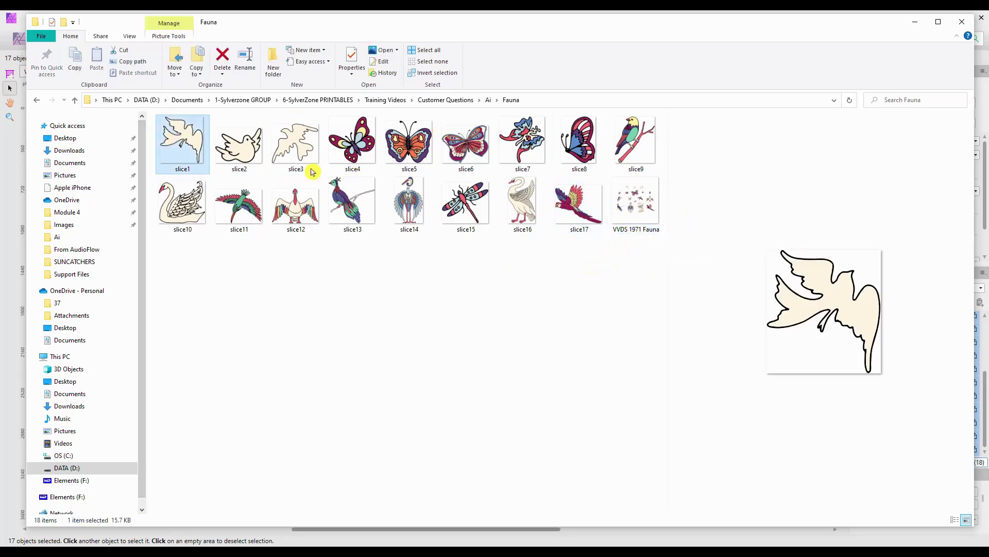
pyautogui.keyDown('shift'); pyautogui.click(574, 207); pyautogui.keyUp('shift')
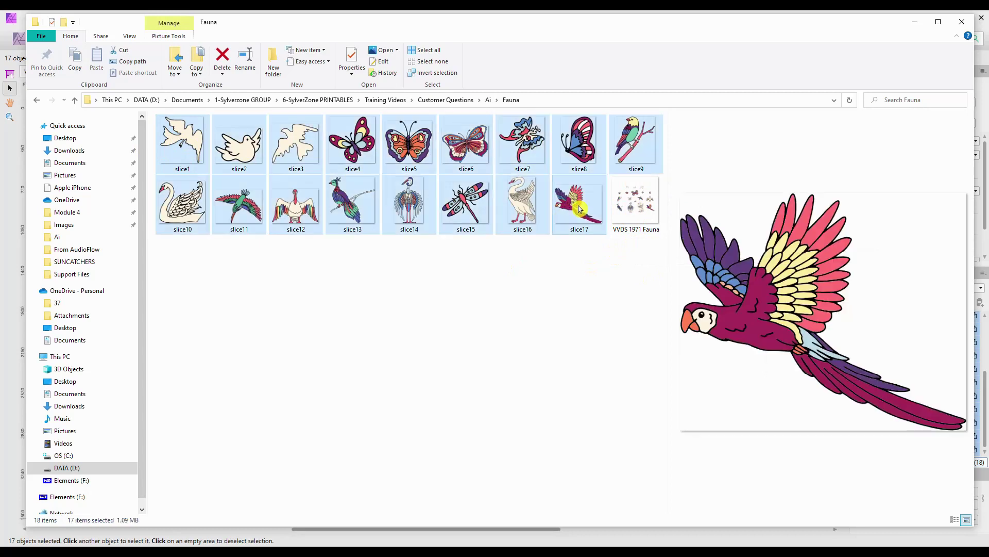
pyautogui.rightClick(582, 208)
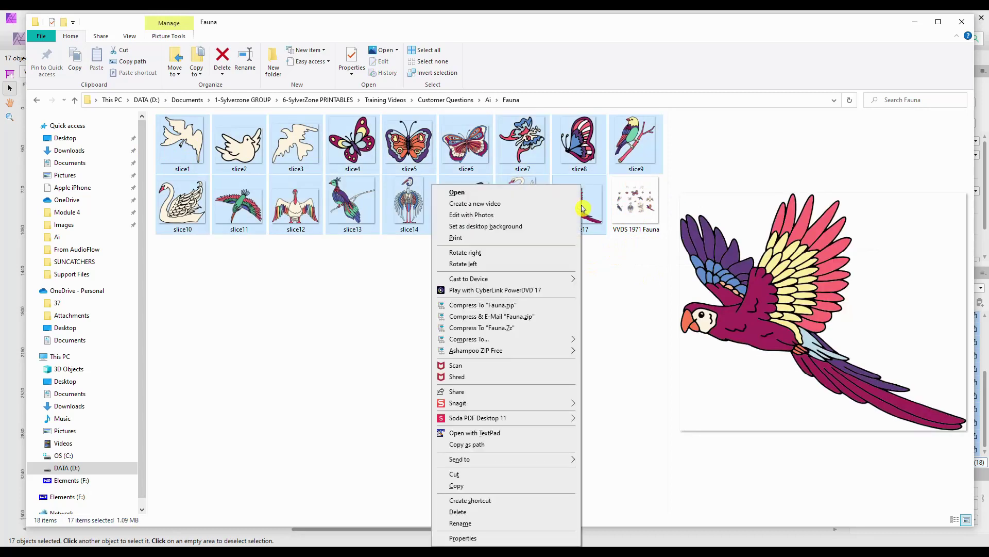
pyautogui.click(458, 523)
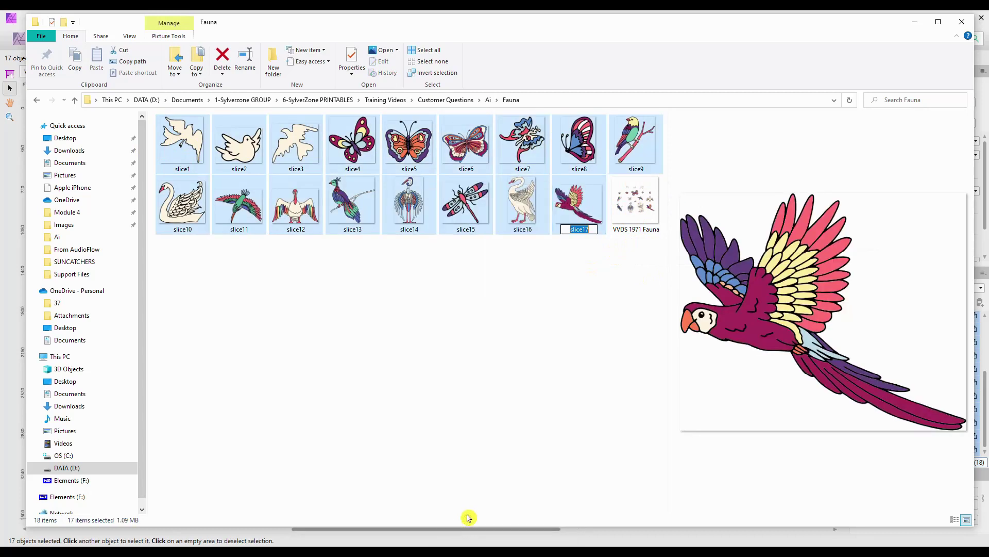
pyautogui.click(539, 266)
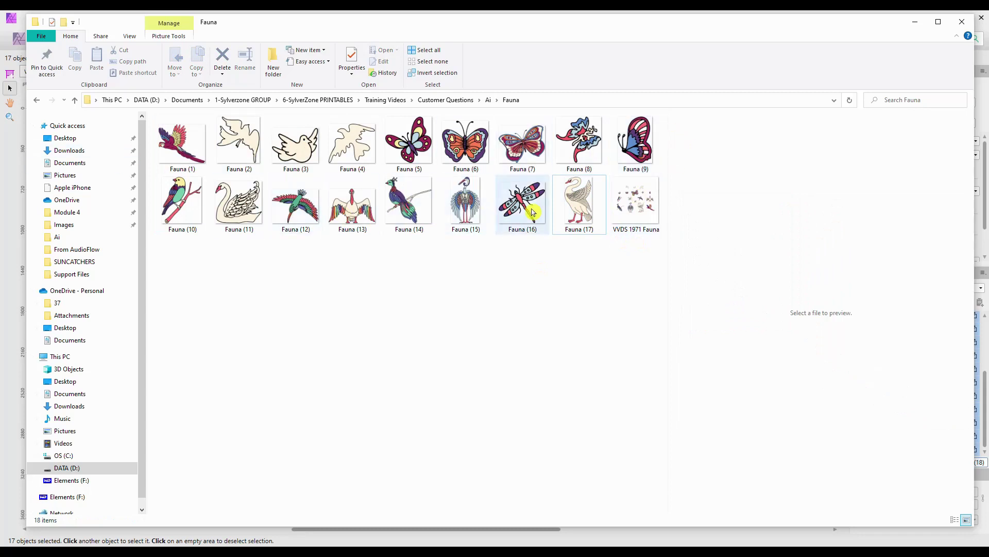
pyautogui.hotkey('alt', 'Tab')
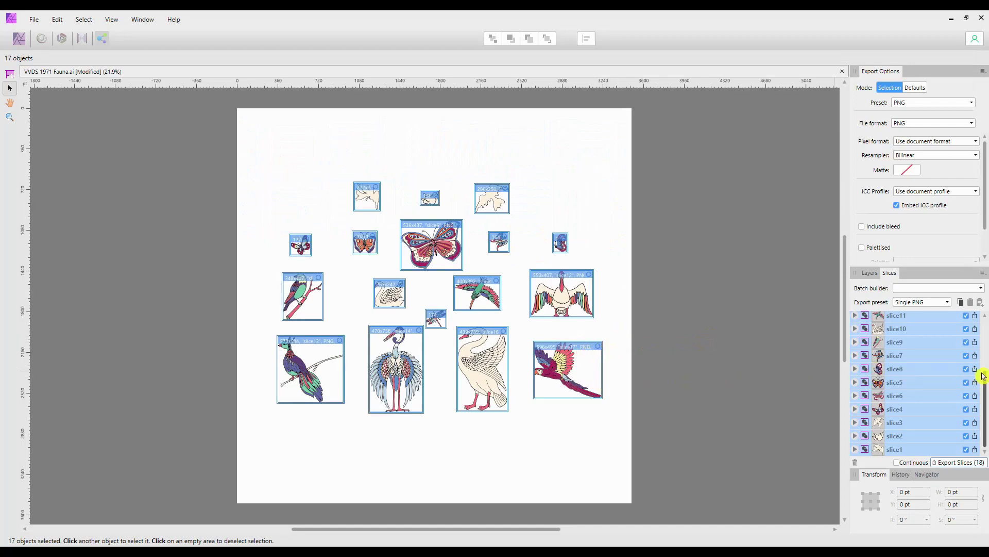
# - Set slice13 to export as JPEG (Medium quality) and copy its export setup
pyautogui.moveTo(985, 378); pyautogui.dragTo(985, 341)
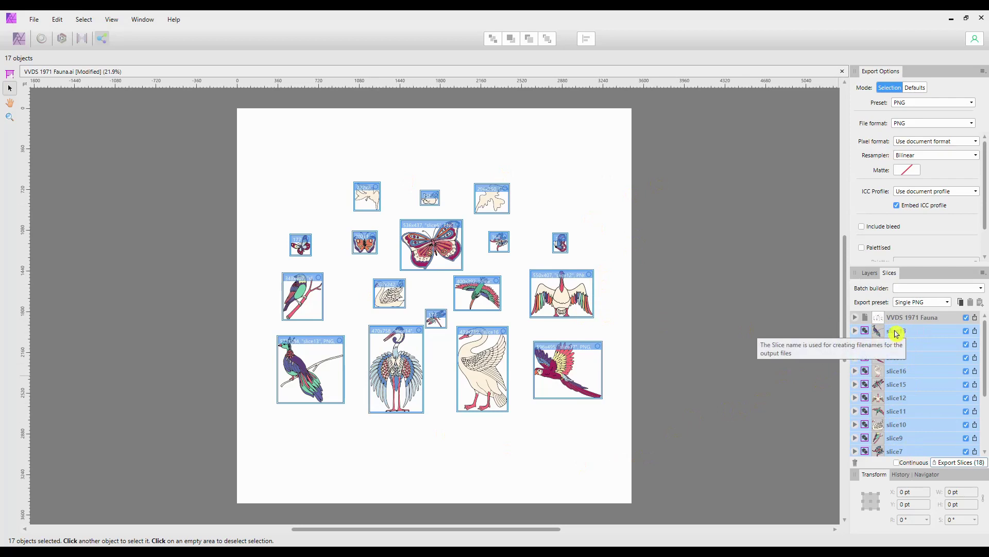
pyautogui.click(892, 334)
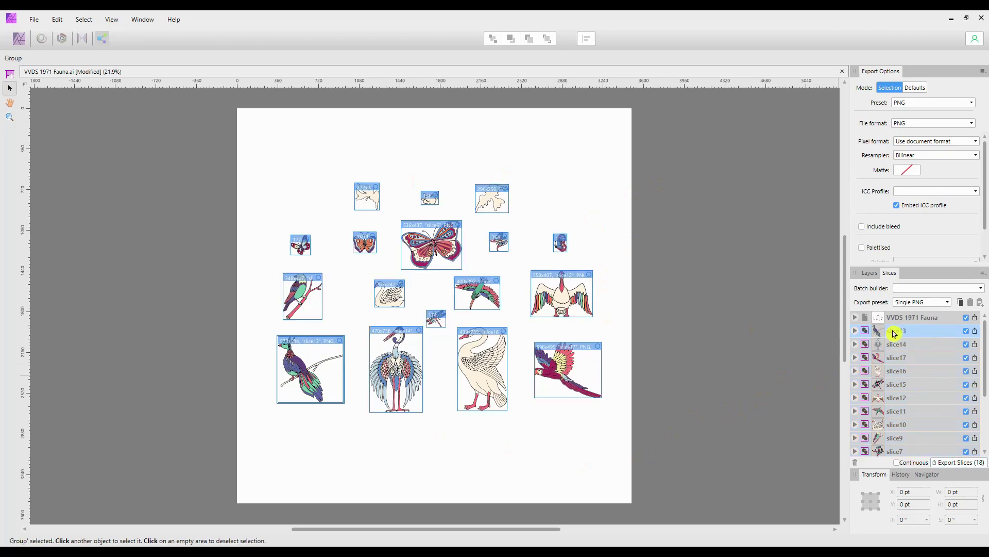
pyautogui.click(856, 332)
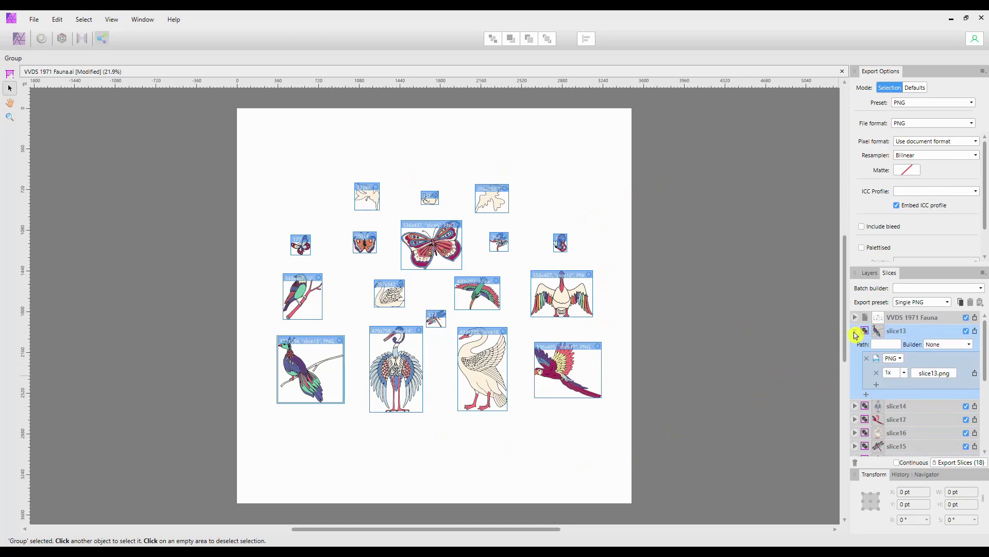
pyautogui.click(904, 360)
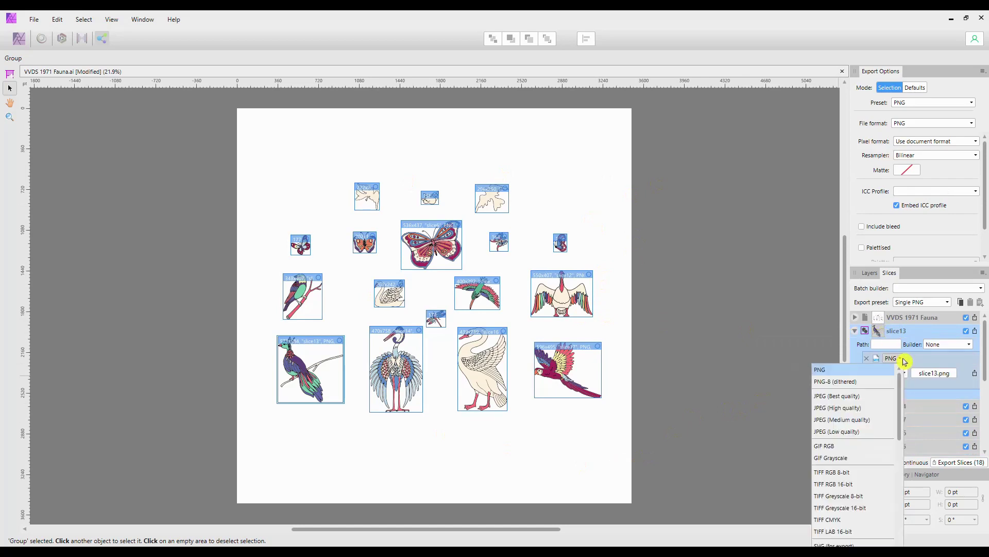
pyautogui.click(851, 420)
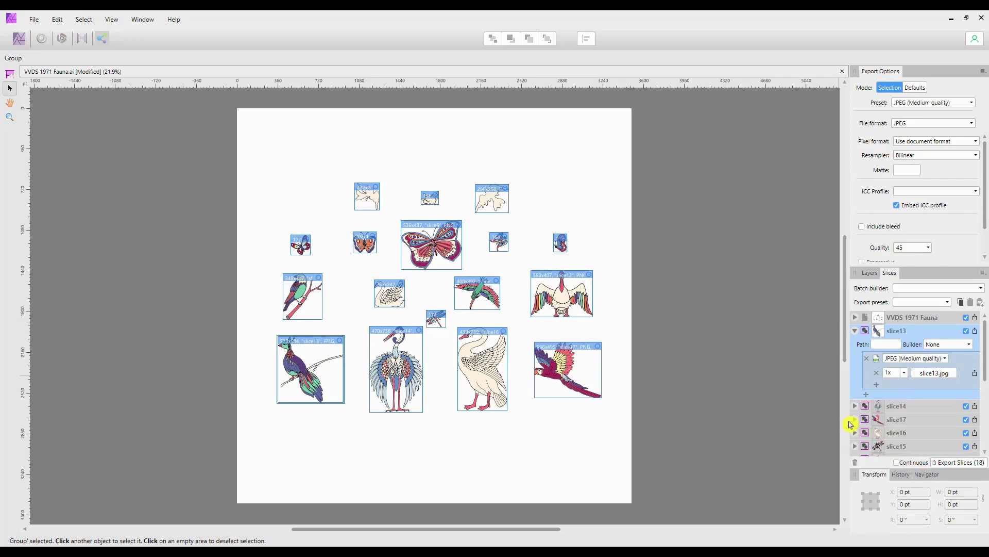
pyautogui.click(965, 306)
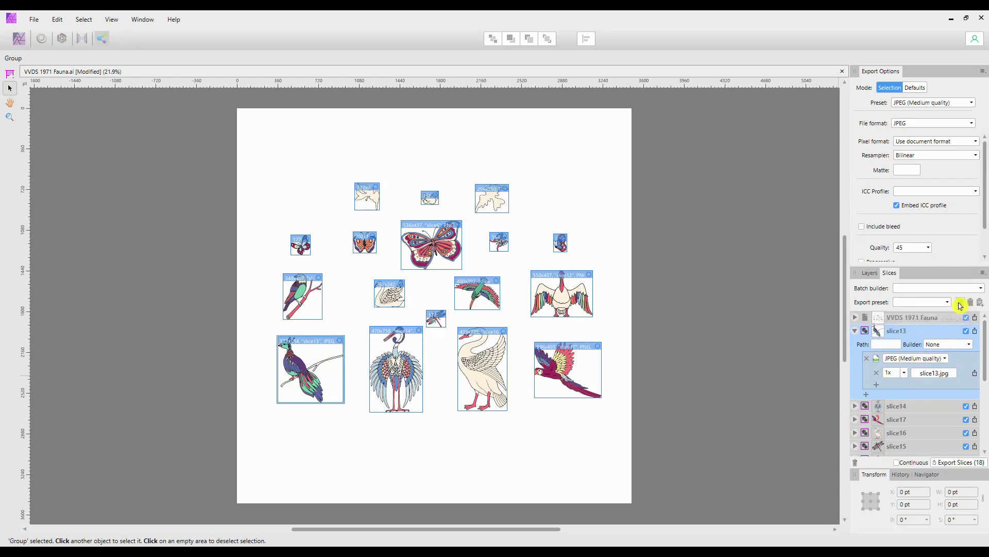
# - Select slice14 down to slice1 and paste the copied JPEG setup onto them
pyautogui.scroll(-2, 908, 363)
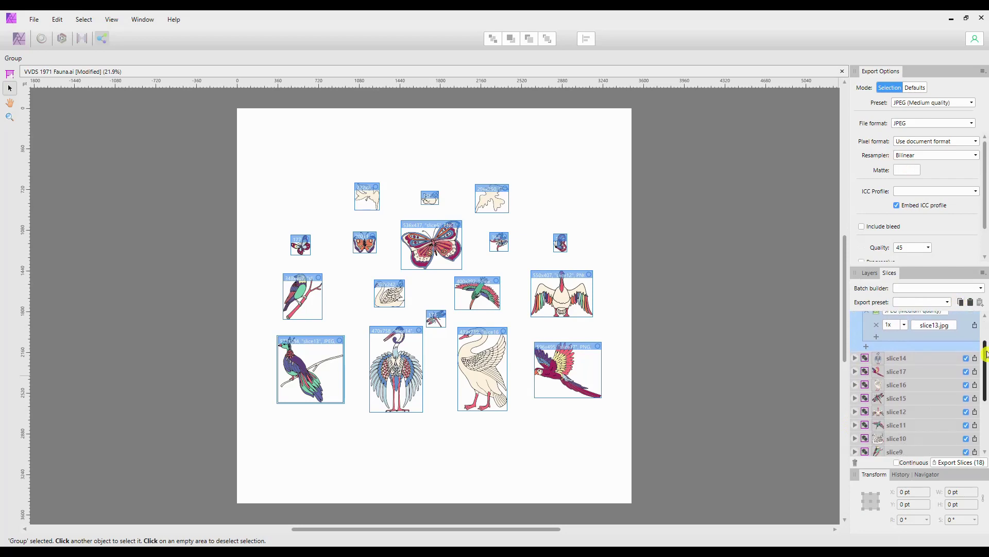
pyautogui.click(912, 354)
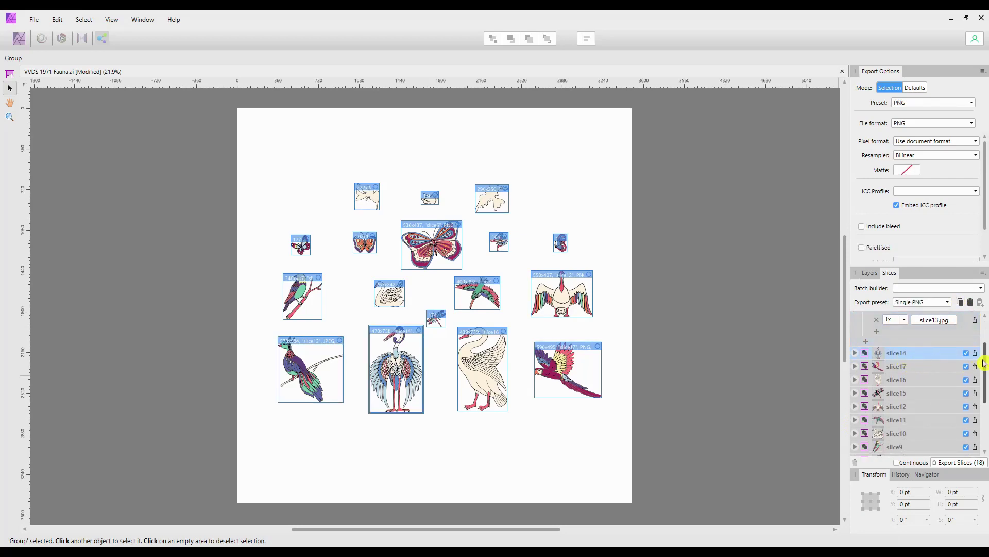
pyautogui.moveTo(986, 364); pyautogui.dragTo(985, 407)
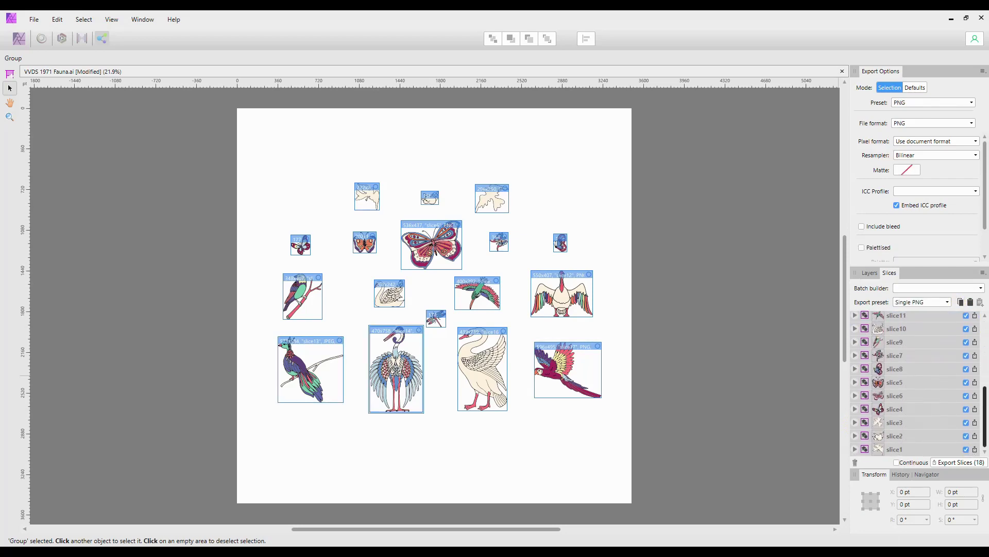
pyautogui.keyDown('shift'); pyautogui.click(900, 449); pyautogui.keyUp('shift')
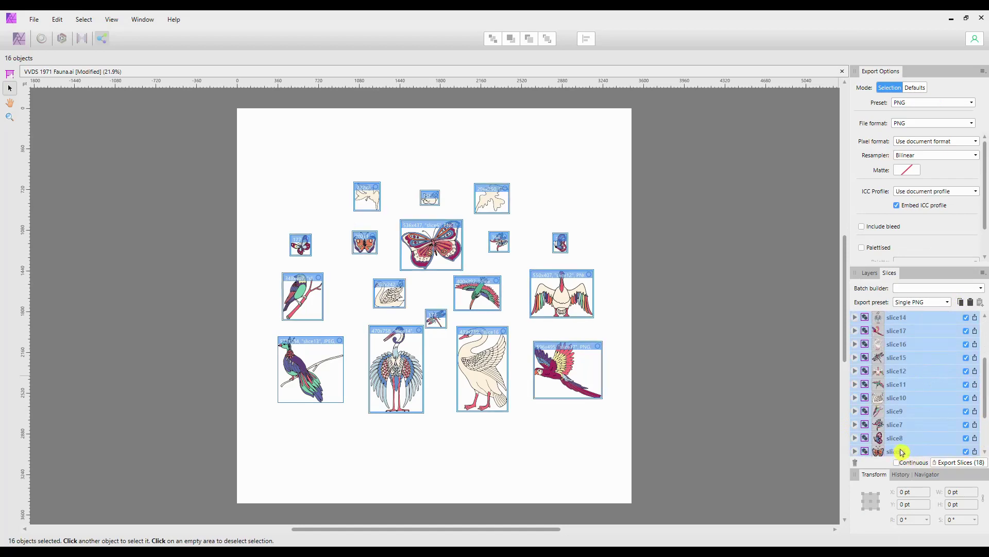
pyautogui.click(971, 306)
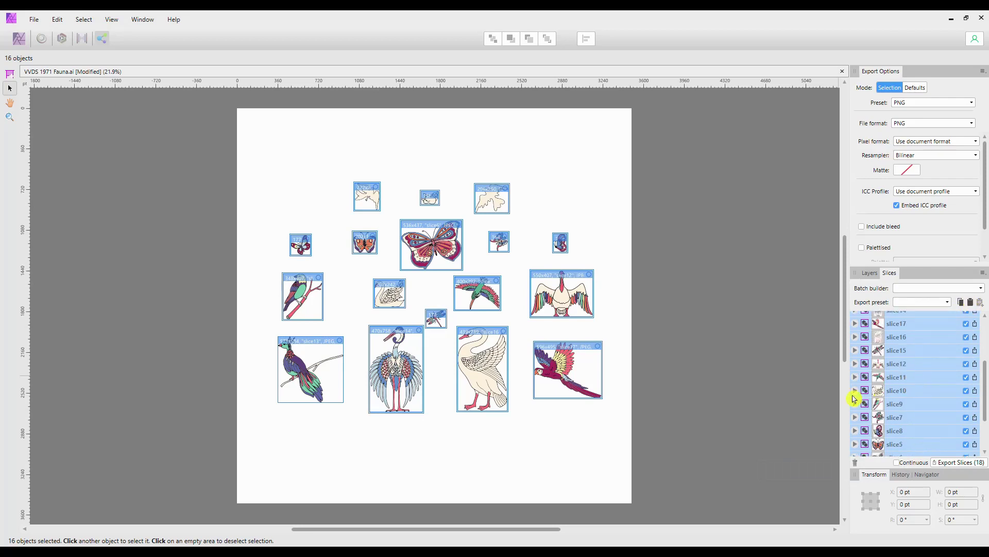
# - Verify slice10 and slice13 show JPEG format, then reselect the sixteen slices and start exporting
pyautogui.click(856, 391)
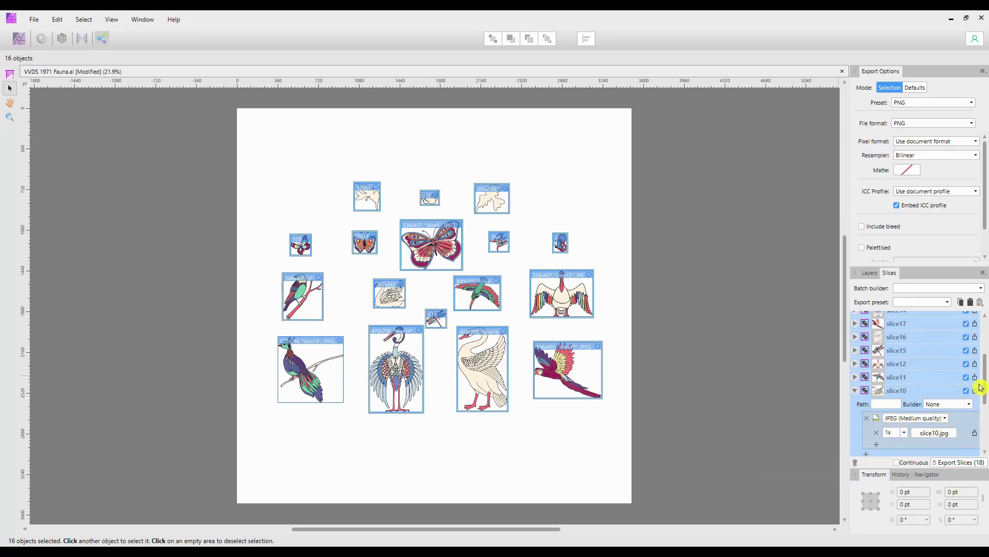
pyautogui.moveTo(987, 380); pyautogui.dragTo(985, 326)
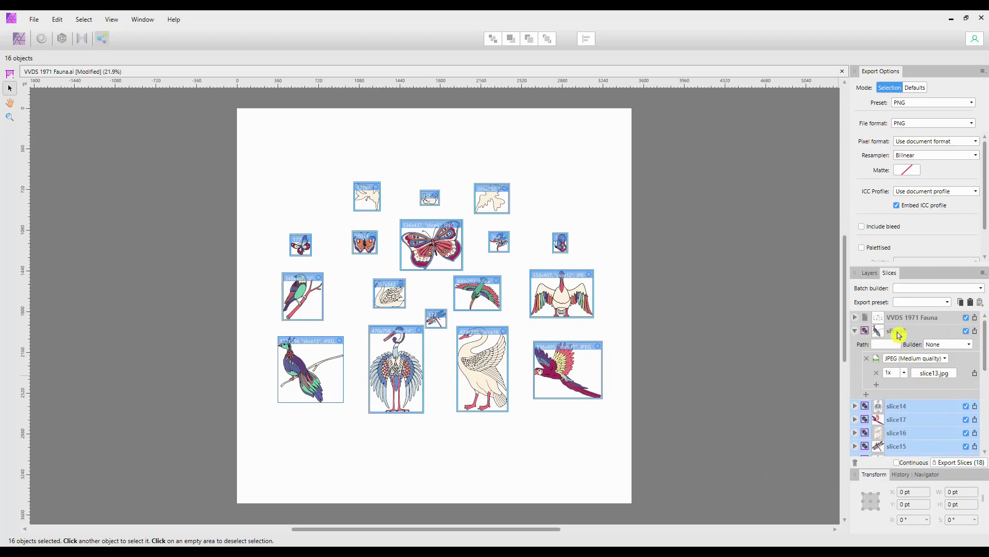
pyautogui.click(897, 332)
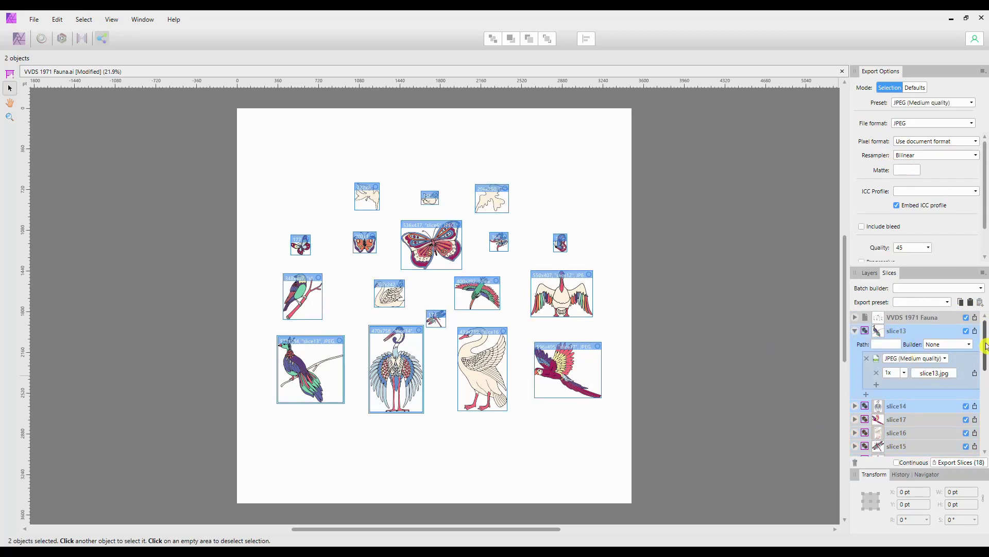
pyautogui.moveTo(985, 340); pyautogui.dragTo(953, 460)
pyautogui.keyDown('shift'); pyautogui.click(900, 453); pyautogui.keyUp('shift')
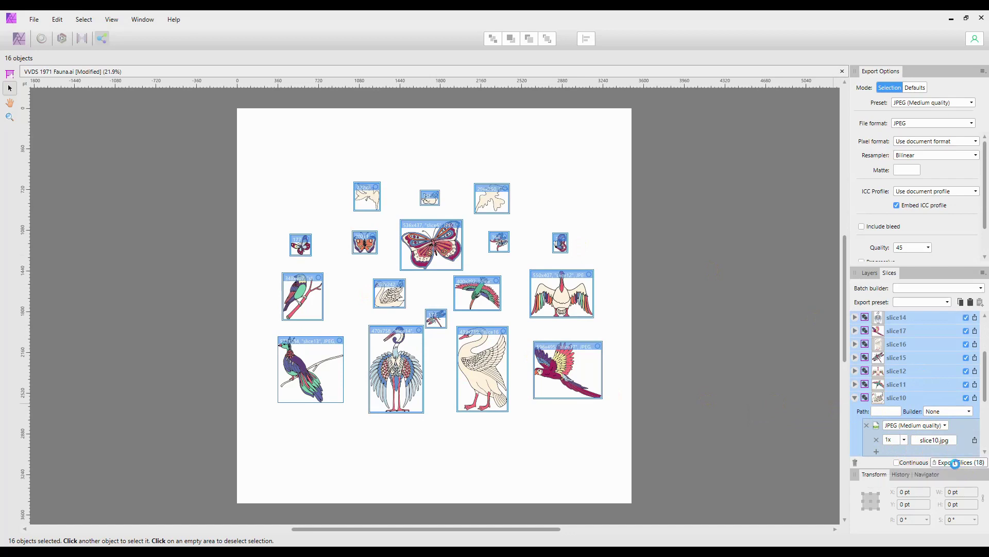
pyautogui.click(952, 467)
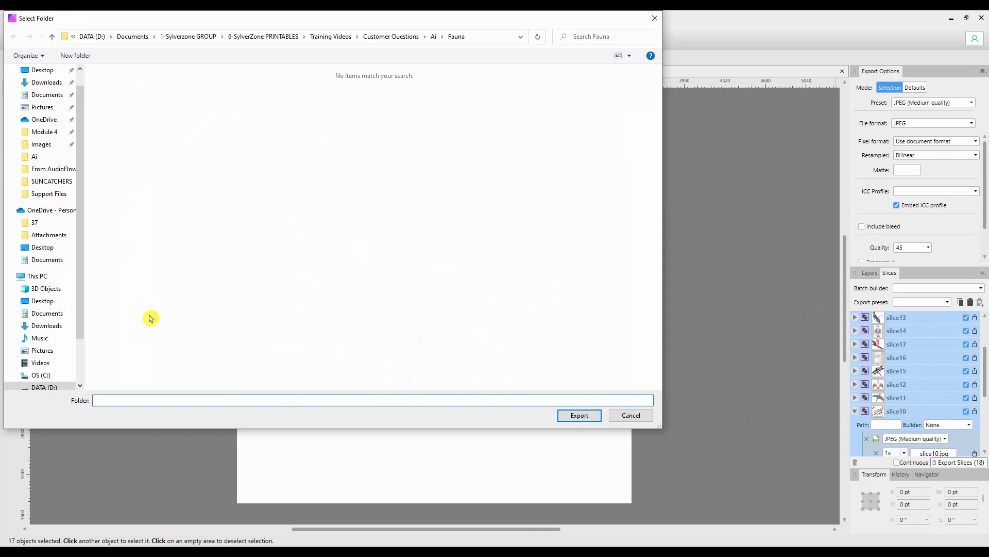
# - Export the slices as JPEGs into the Fauna folder and bring up that folder in Explorer
pyautogui.click(579, 416)
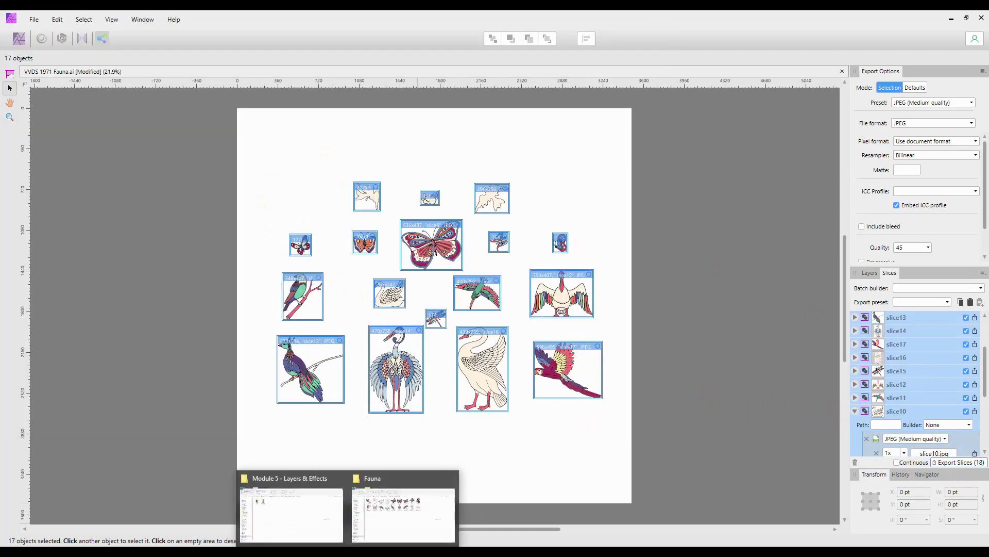
pyautogui.click(405, 528)
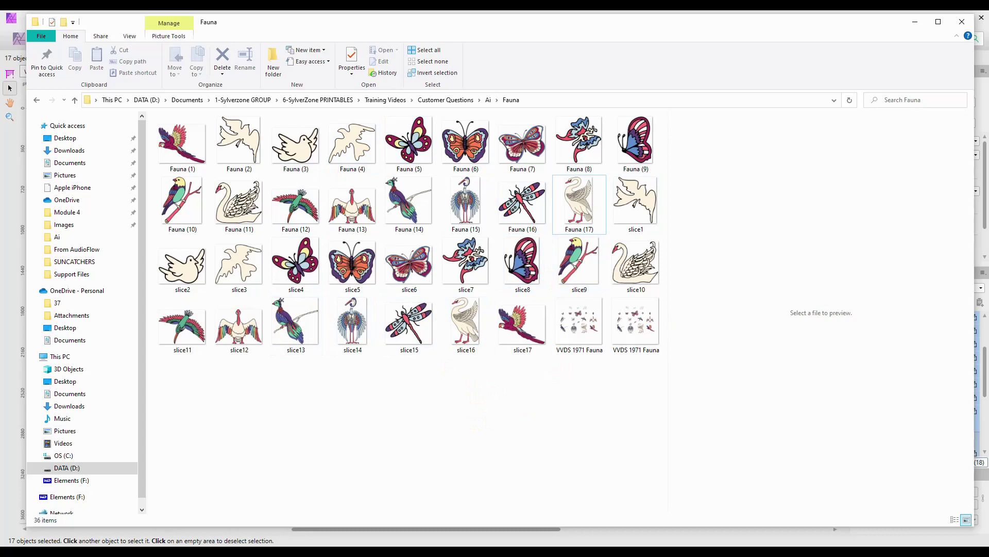
# - Check the JPG slices sit beside the renamed Fauna PNGs, then switch back to Affinity Photo
pyautogui.hotkey('alt', 'Tab')
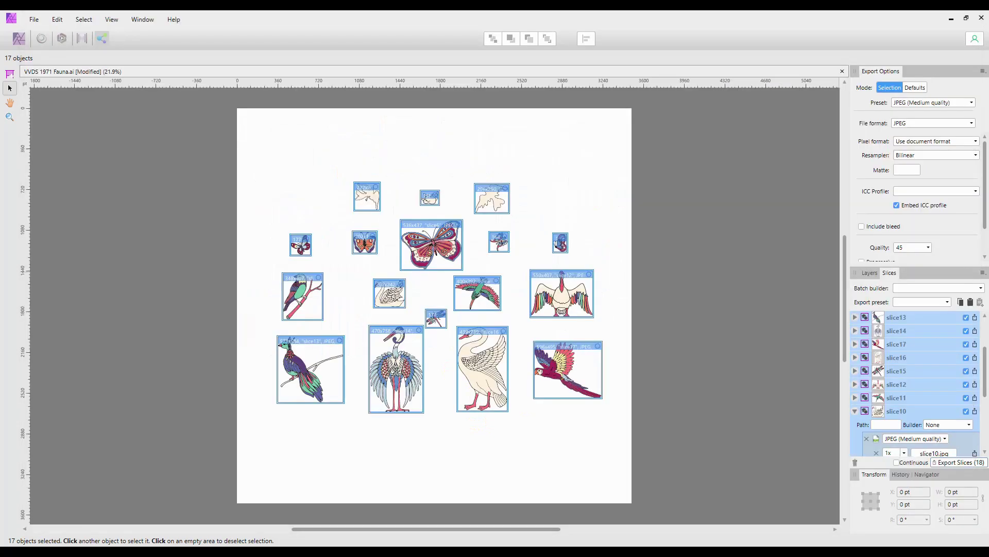